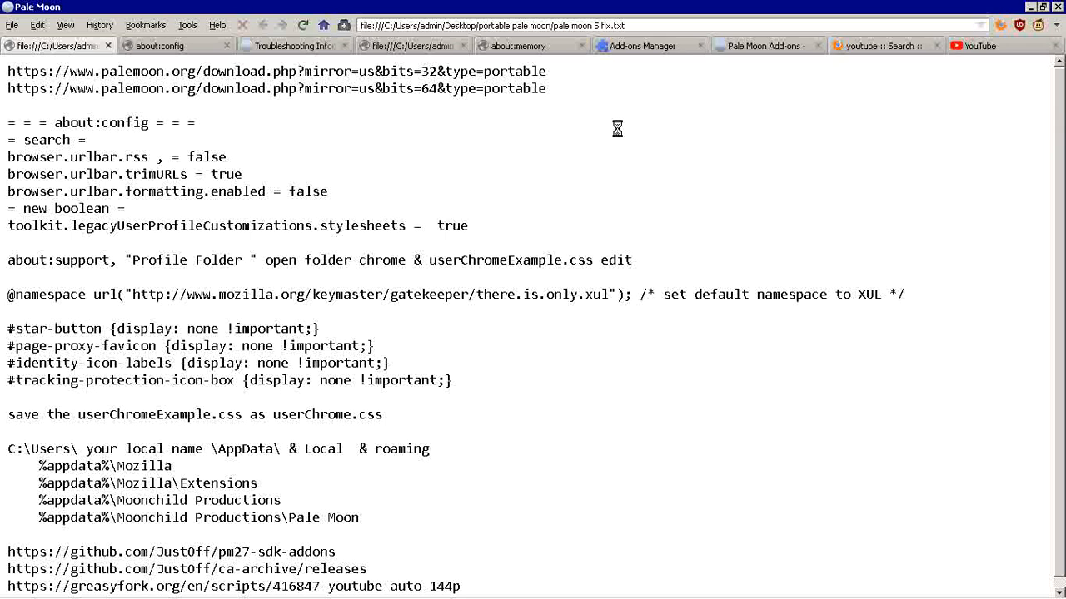
# Step: Review the about:config search entries in the notes: browser.urlbar.rss, browser.urlbar.trimURLs and browser.urlbar.formatting.enabled, with their values
pyautogui.moveTo(55, 122); pyautogui.dragTo(148, 122)
pyautogui.click(228, 129)
pyautogui.doubleClick(147, 158)
pyautogui.moveTo(8, 156); pyautogui.dragTo(117, 165)
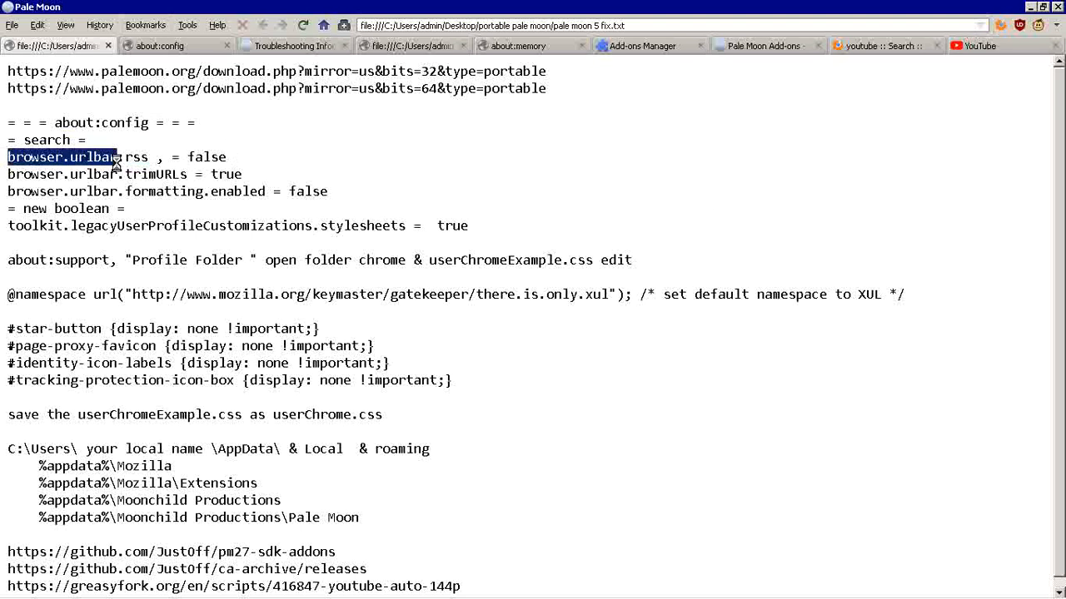
pyautogui.click(138, 162)
pyautogui.moveTo(188, 156); pyautogui.dragTo(226, 159)
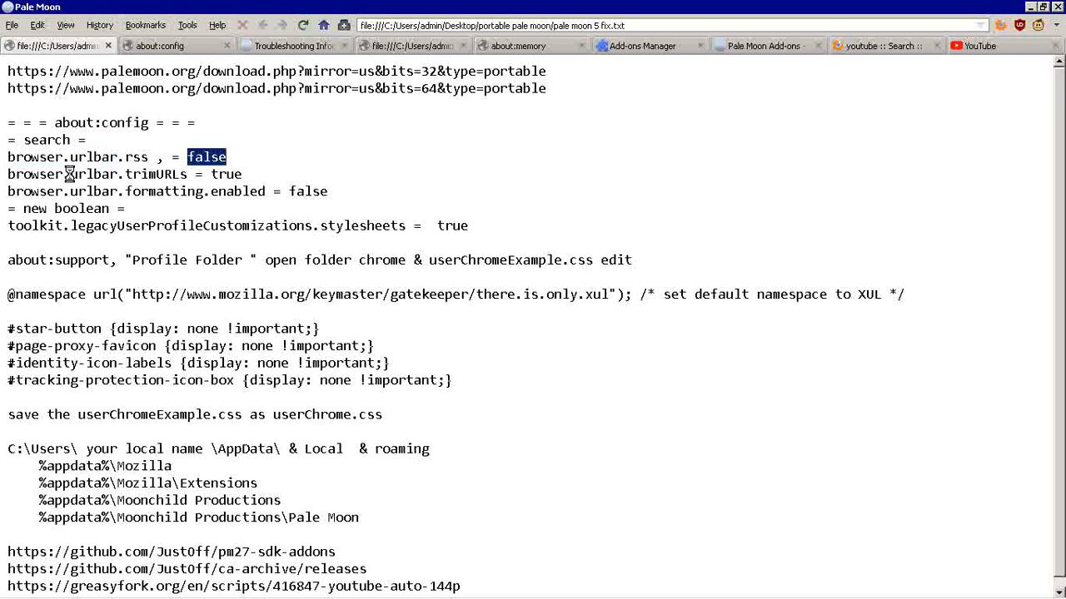
pyautogui.moveTo(125, 174); pyautogui.dragTo(211, 176)
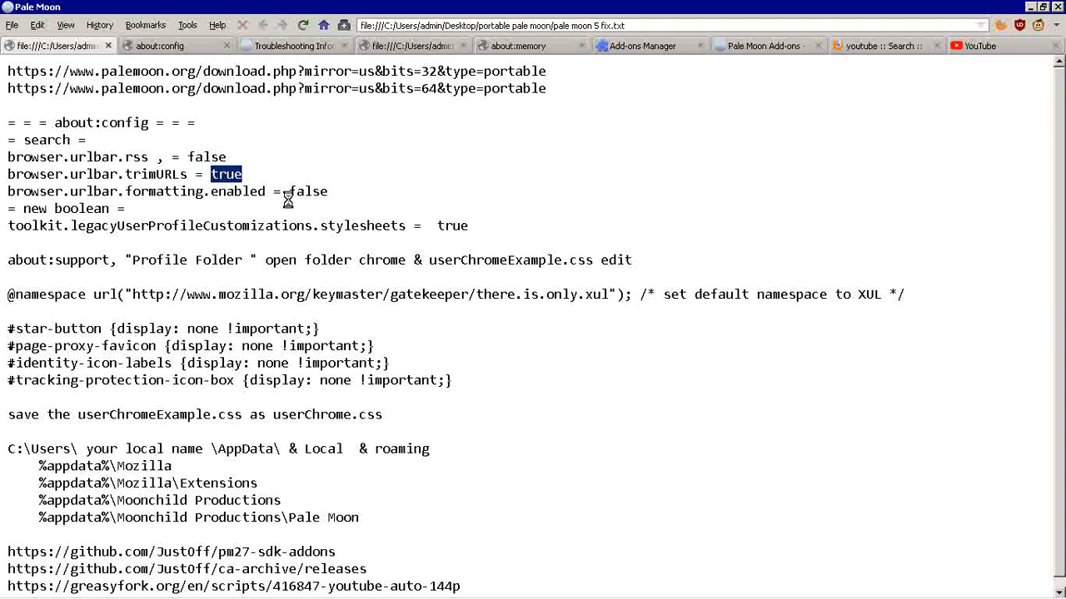
pyautogui.moveTo(8, 193); pyautogui.dragTo(265, 193)
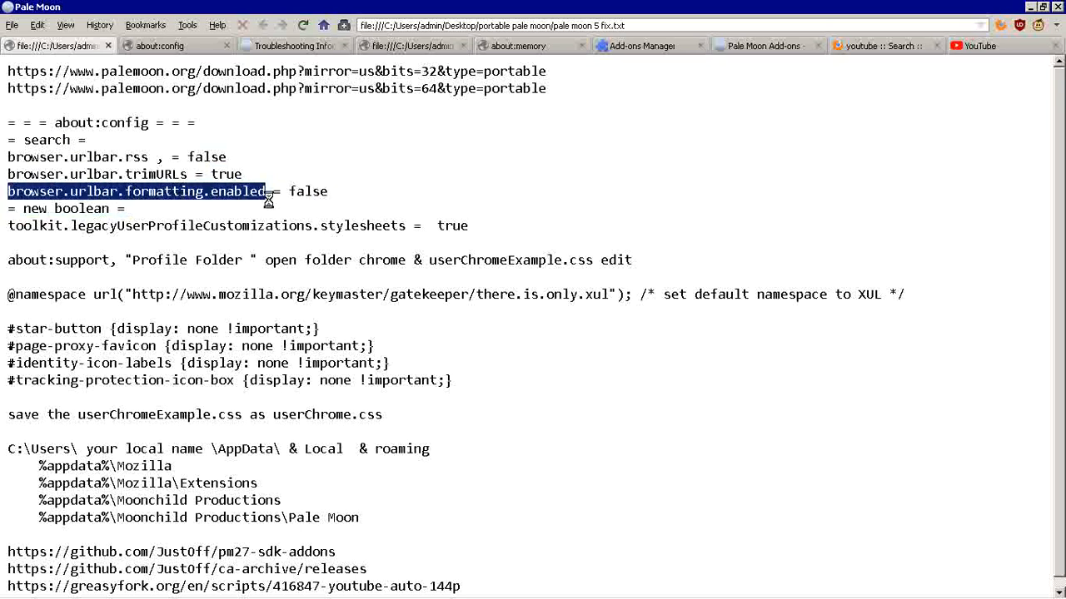
pyautogui.click(331, 194)
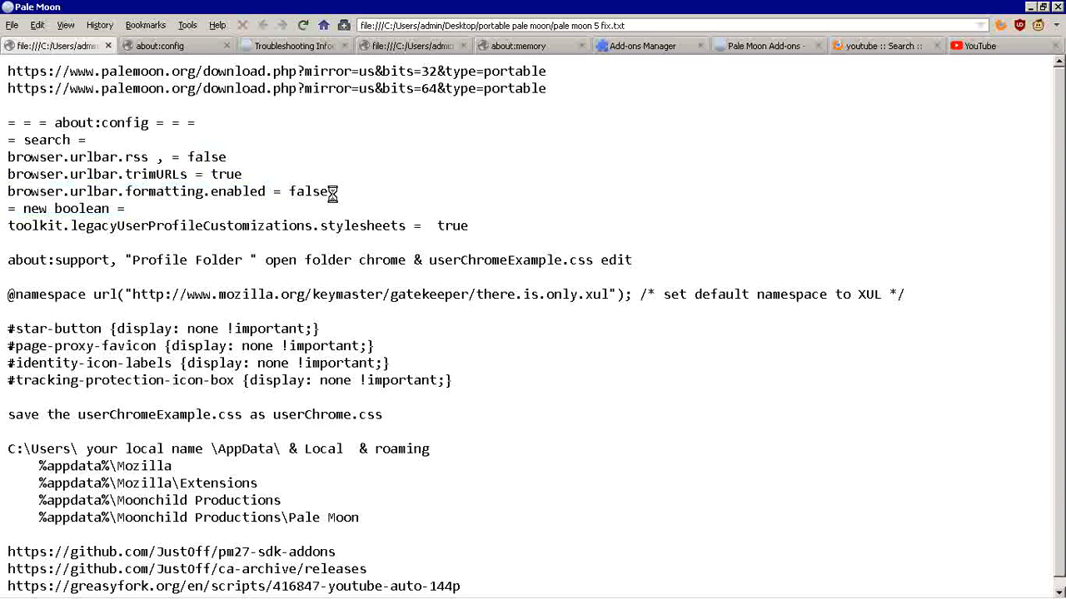
pyautogui.moveTo(246, 175); pyautogui.dragTo(8, 175)
pyautogui.moveTo(333, 195); pyautogui.dragTo(5, 158)
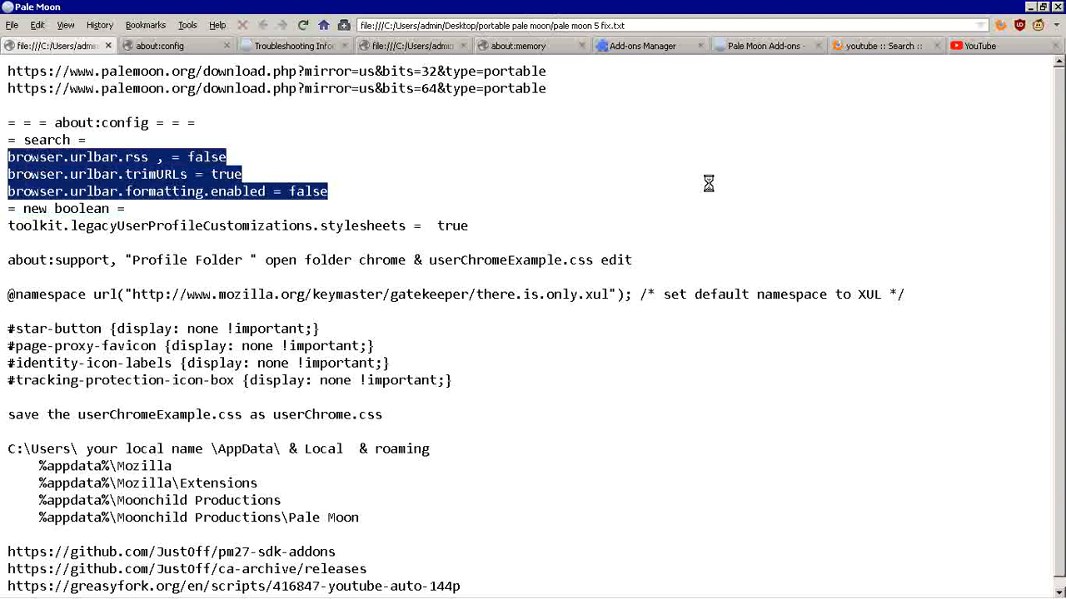
pyautogui.click(515, 187)
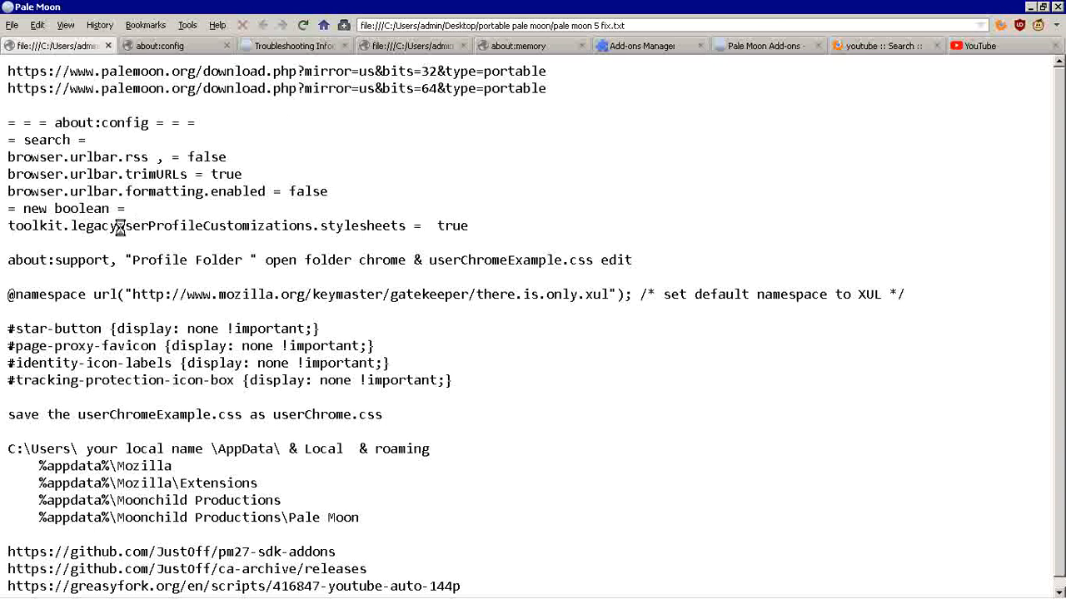
# Step: Review the new boolean entry toolkit.legacyUserProfileCustomizations.stylesheets in the notes, highlighting the parts of its name
pyautogui.moveTo(120, 227); pyautogui.dragTo(156, 226)
pyautogui.click(180, 226)
pyautogui.doubleClick(218, 227)
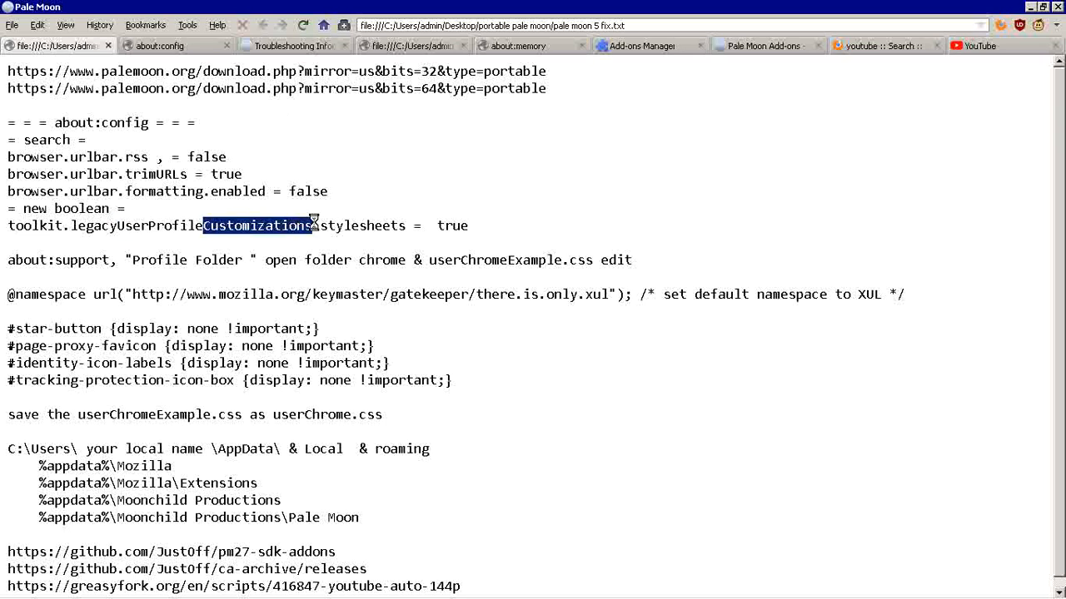
pyautogui.moveTo(406, 227); pyautogui.dragTo(323, 227)
pyautogui.click(344, 202)
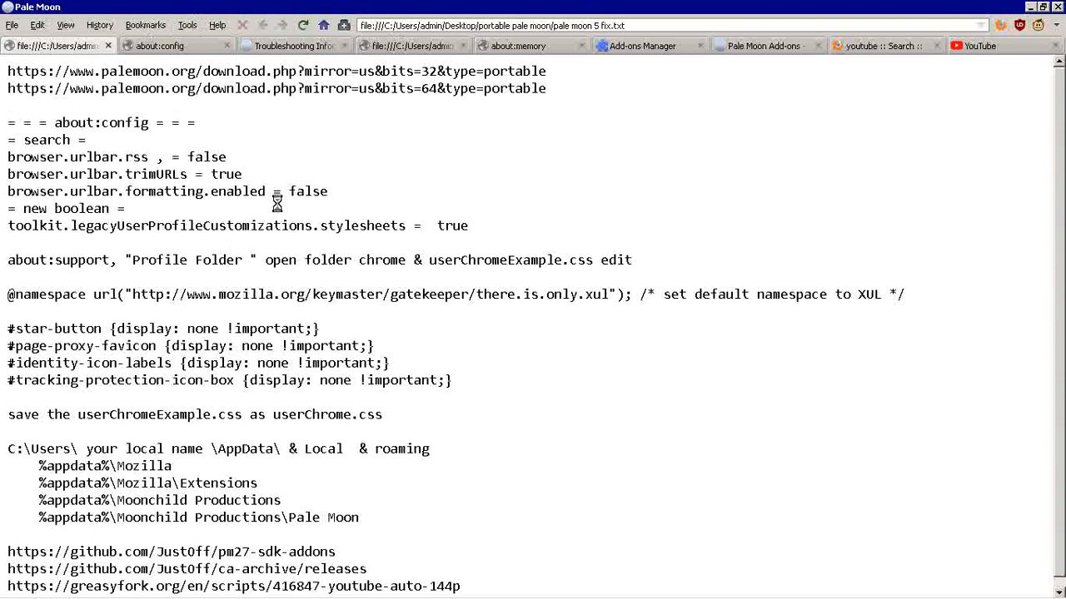
pyautogui.doubleClick(322, 226)
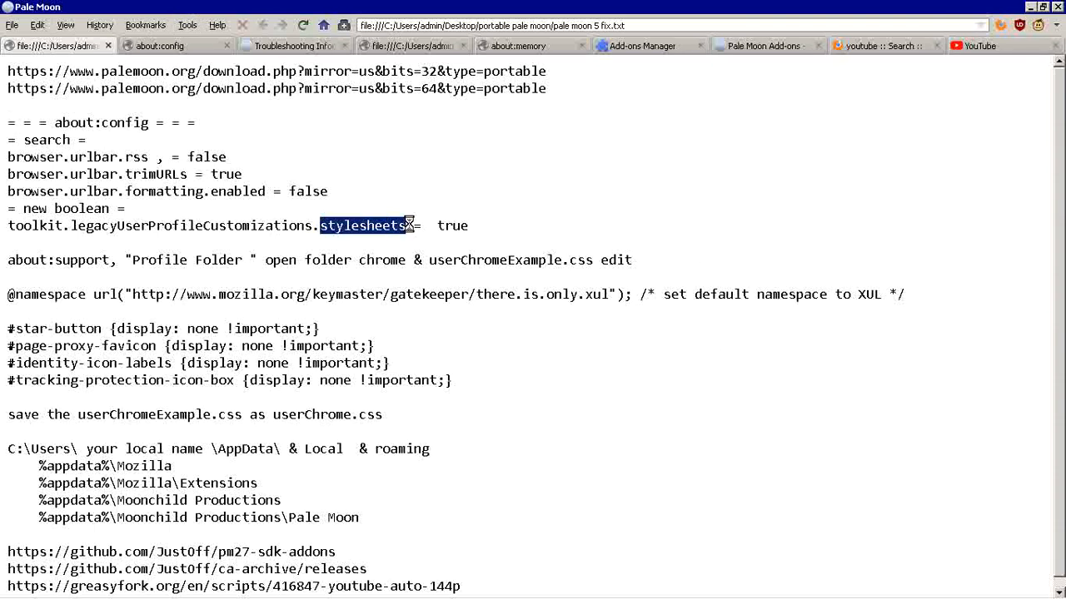
pyautogui.click(552, 228)
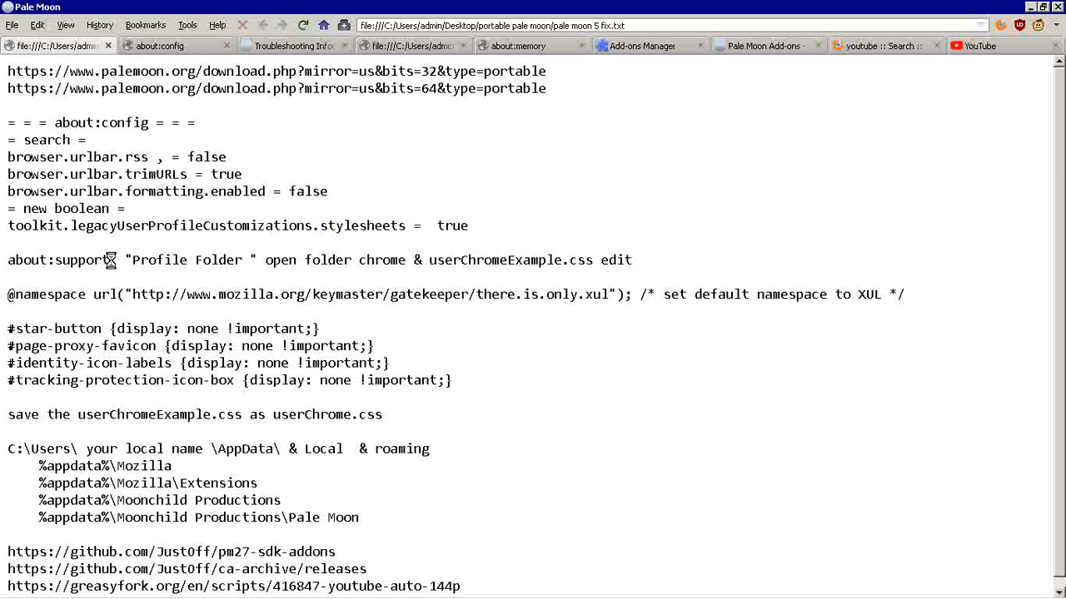
pyautogui.moveTo(112, 259); pyautogui.dragTo(9, 261)
pyautogui.moveTo(125, 260); pyautogui.dragTo(598, 261)
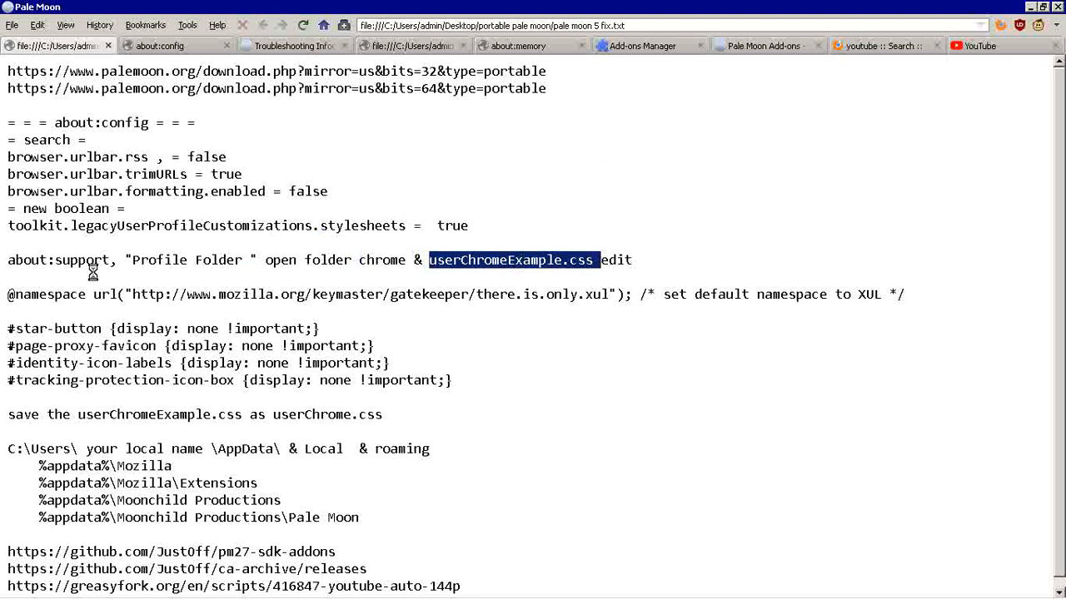
pyautogui.click(60, 296)
pyautogui.moveTo(8, 294); pyautogui.dragTo(14, 293)
pyautogui.moveTo(375, 270); pyautogui.dragTo(920, 304)
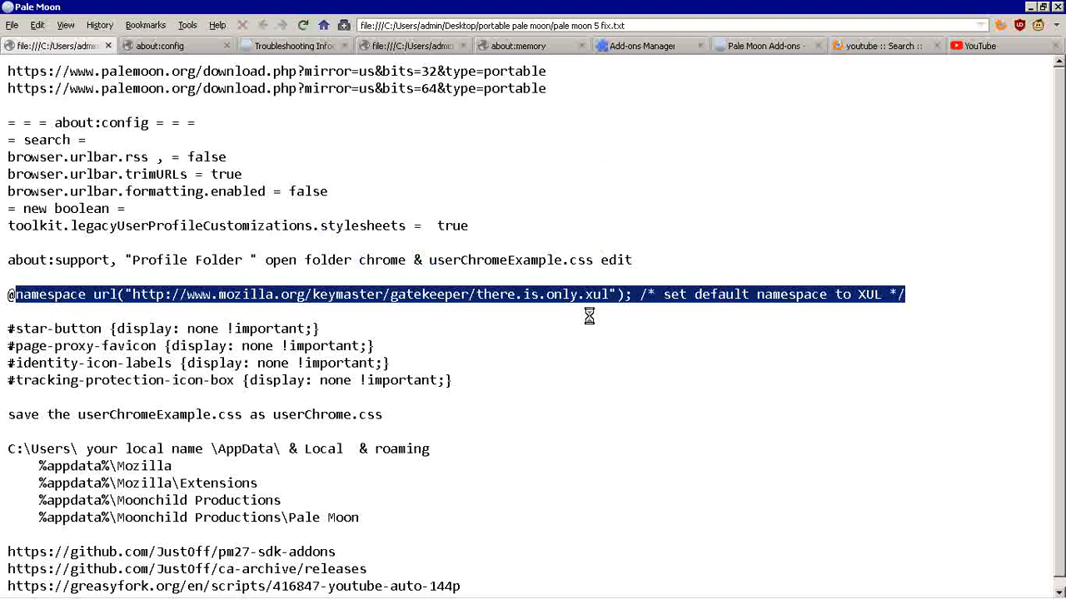
pyautogui.click(72, 304)
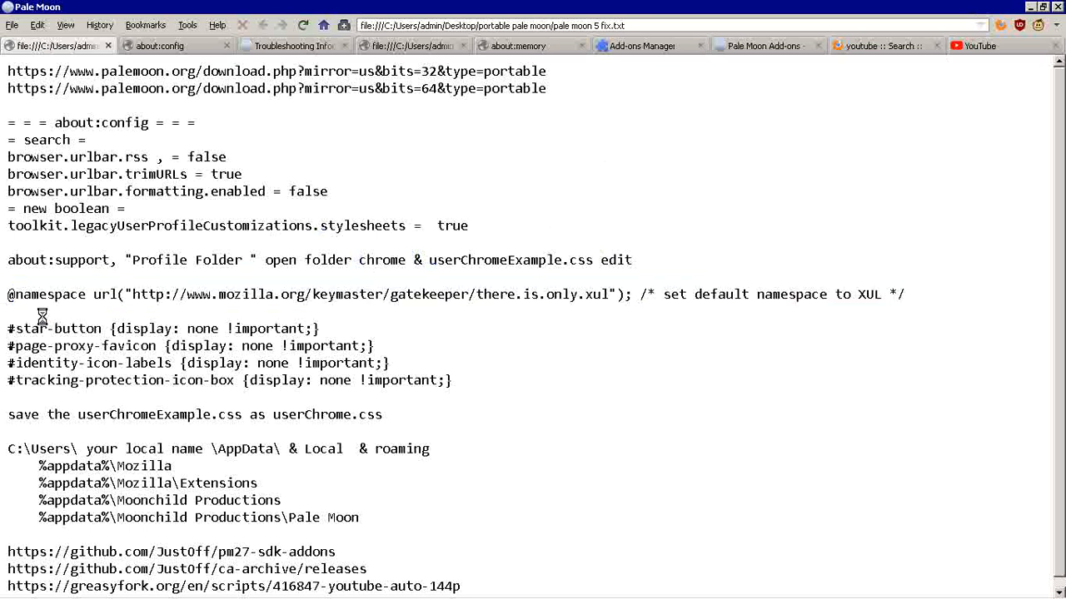
# Step: Review the CSS rules for #star-button, #page-proxy-favicon, #identity-icon-labels and #tracking-protection-icon-box in the notes
pyautogui.moveTo(7, 327); pyautogui.dragTo(105, 328)
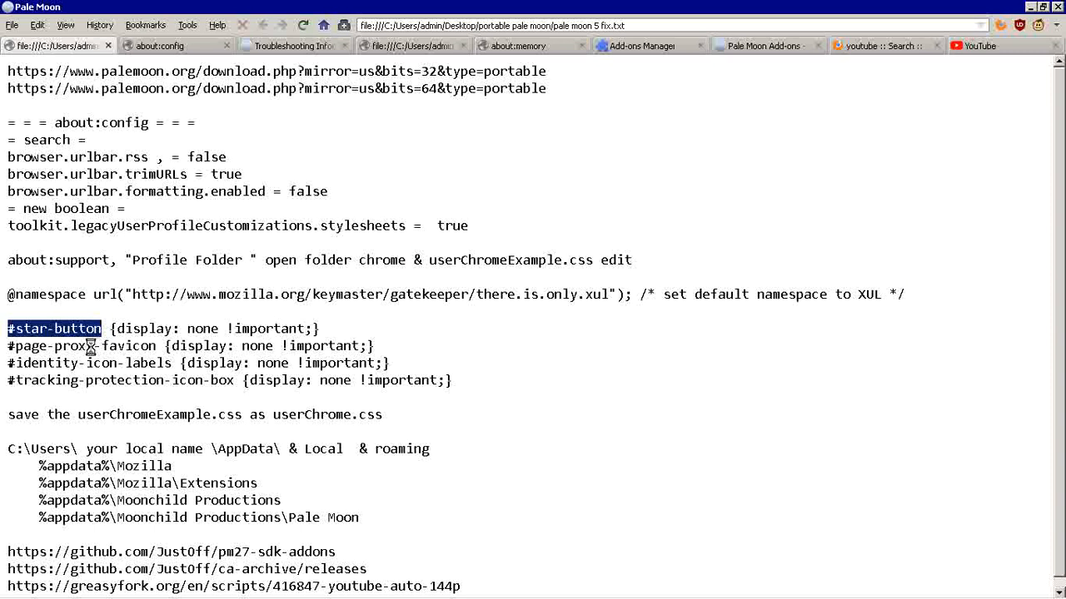
pyautogui.click(7, 343)
pyautogui.moveTo(7, 343); pyautogui.dragTo(162, 347)
pyautogui.moveTo(7, 363); pyautogui.dragTo(171, 364)
pyautogui.moveTo(15, 382); pyautogui.dragTo(235, 382)
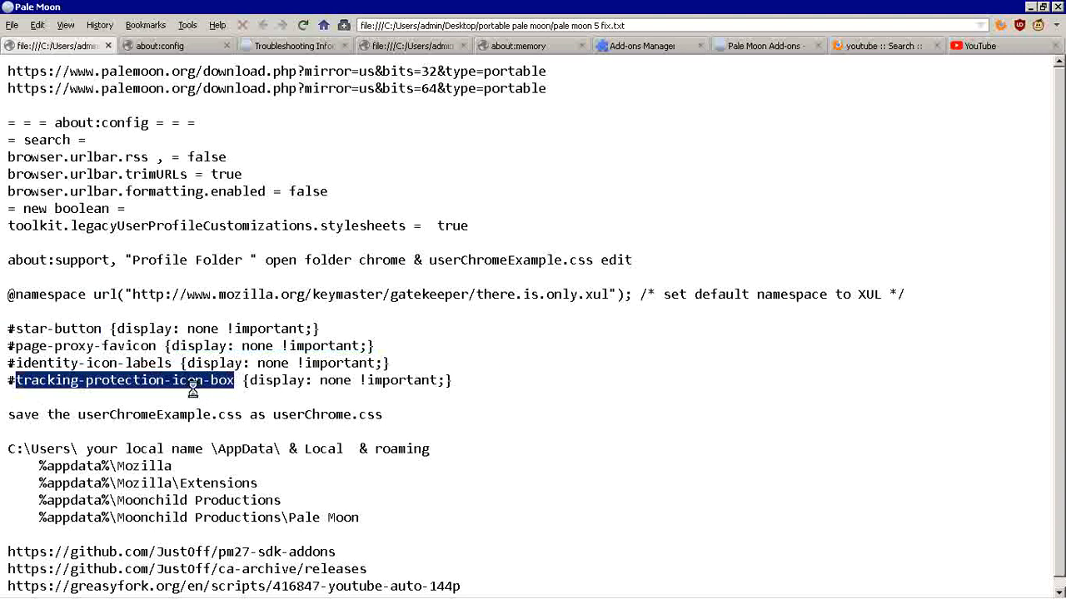
pyautogui.moveTo(7, 382); pyautogui.dragTo(243, 380)
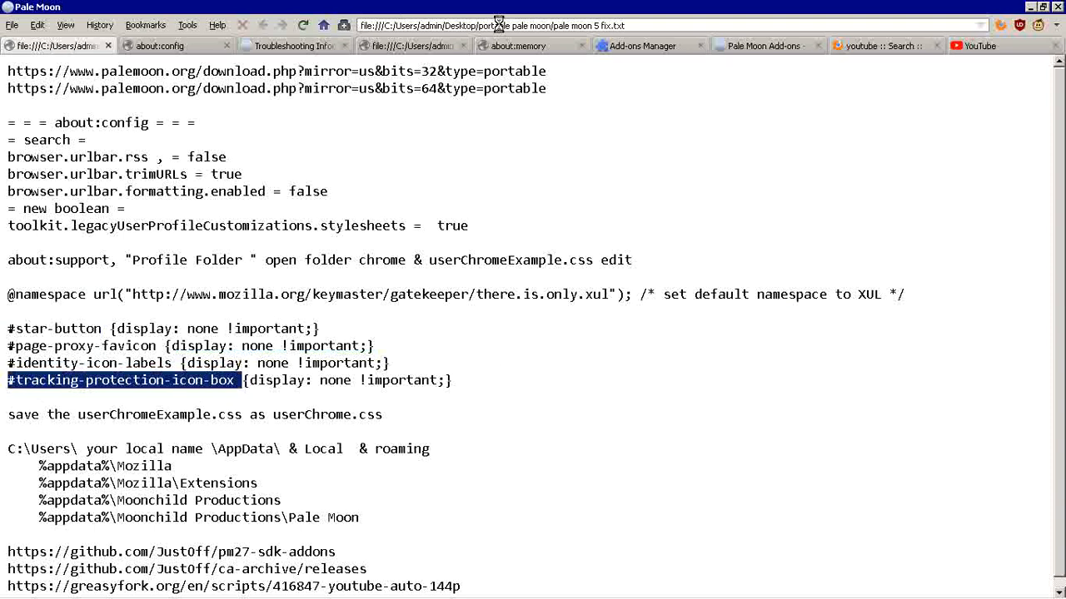
pyautogui.click(472, 383)
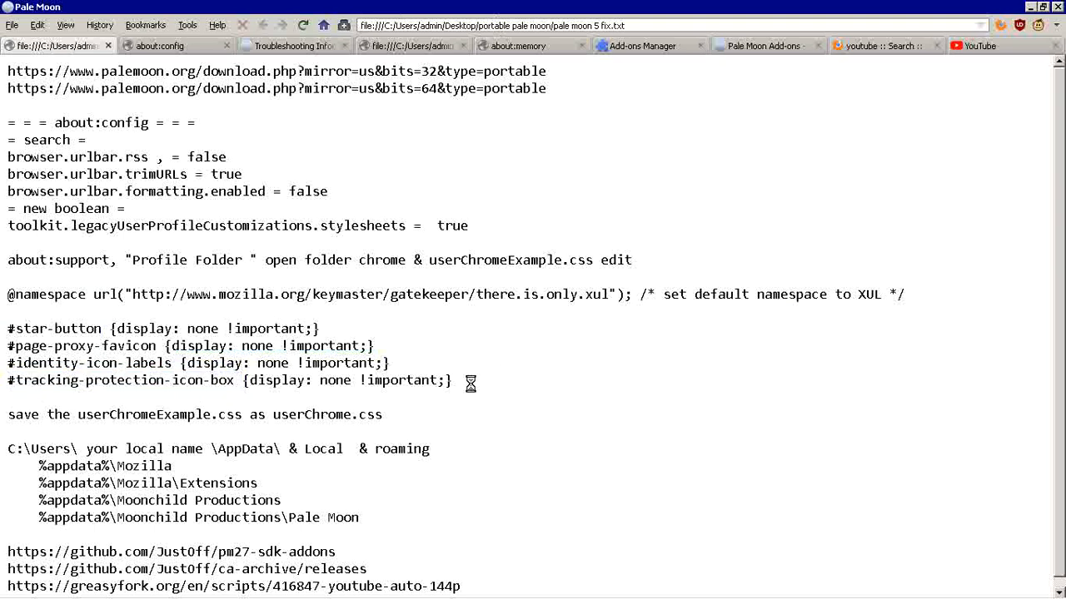
pyautogui.moveTo(470, 383); pyautogui.dragTo(3, 352)
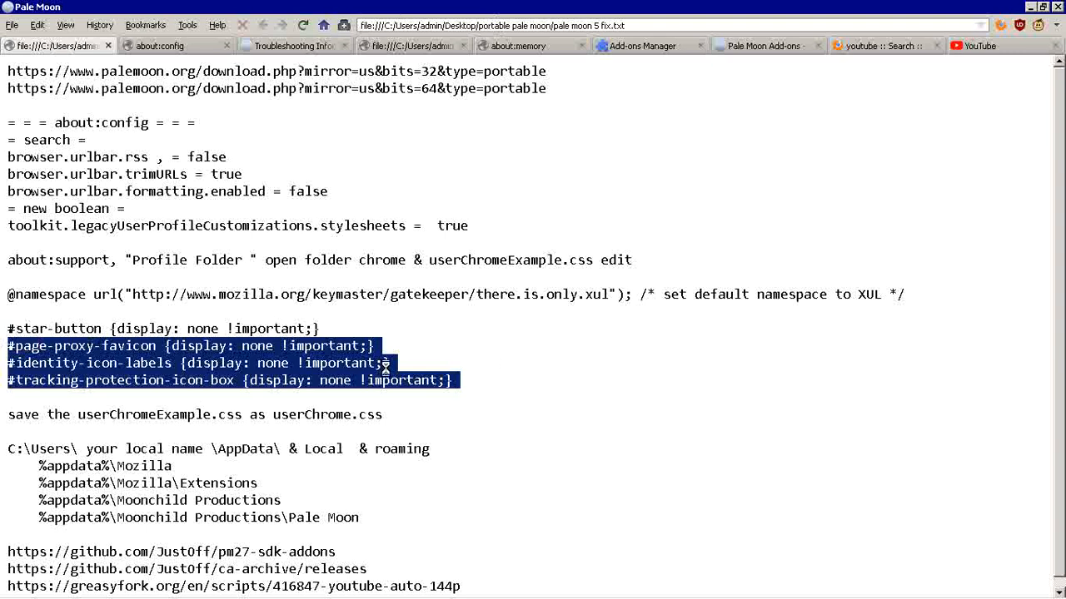
# Step: Review the whole instruction block from about:config to the userChrome.css save line, plus the %appdata% path prefix
pyautogui.moveTo(473, 385); pyautogui.dragTo(2, 262)
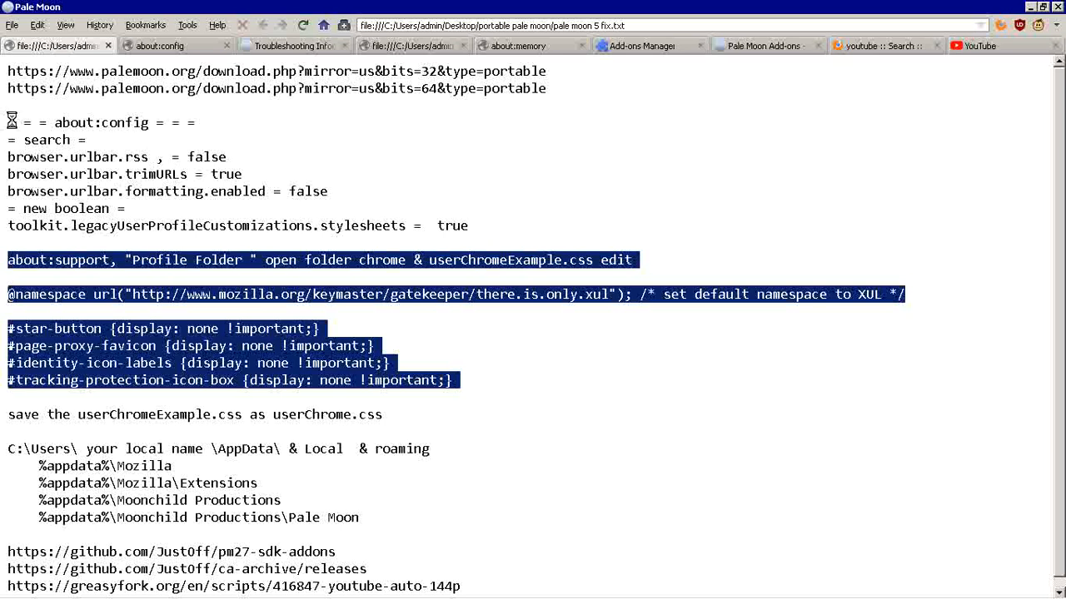
pyautogui.moveTo(7, 118); pyautogui.dragTo(483, 410)
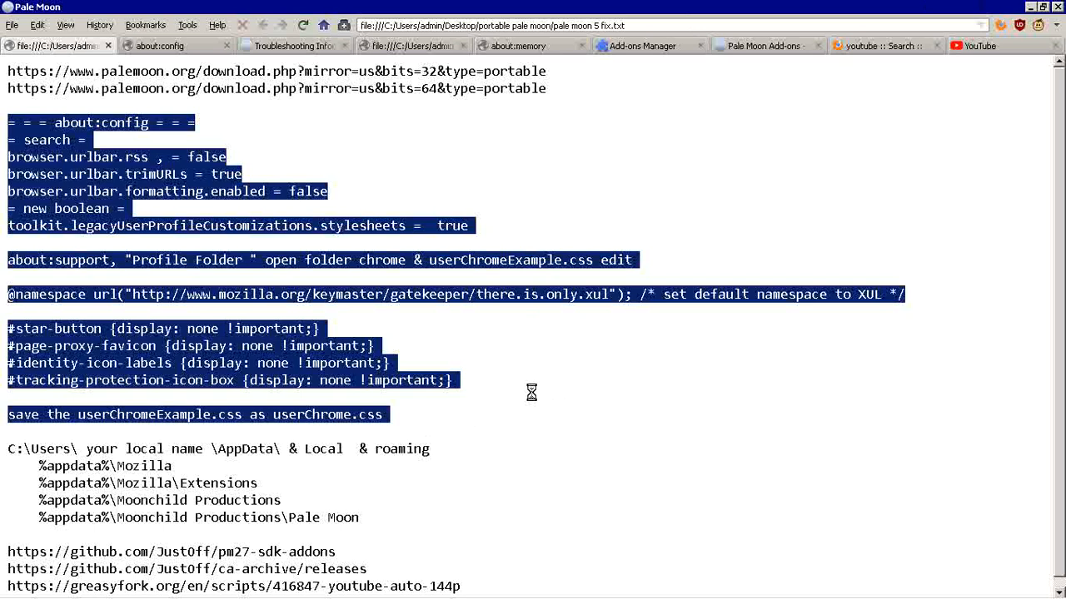
pyautogui.click(435, 420)
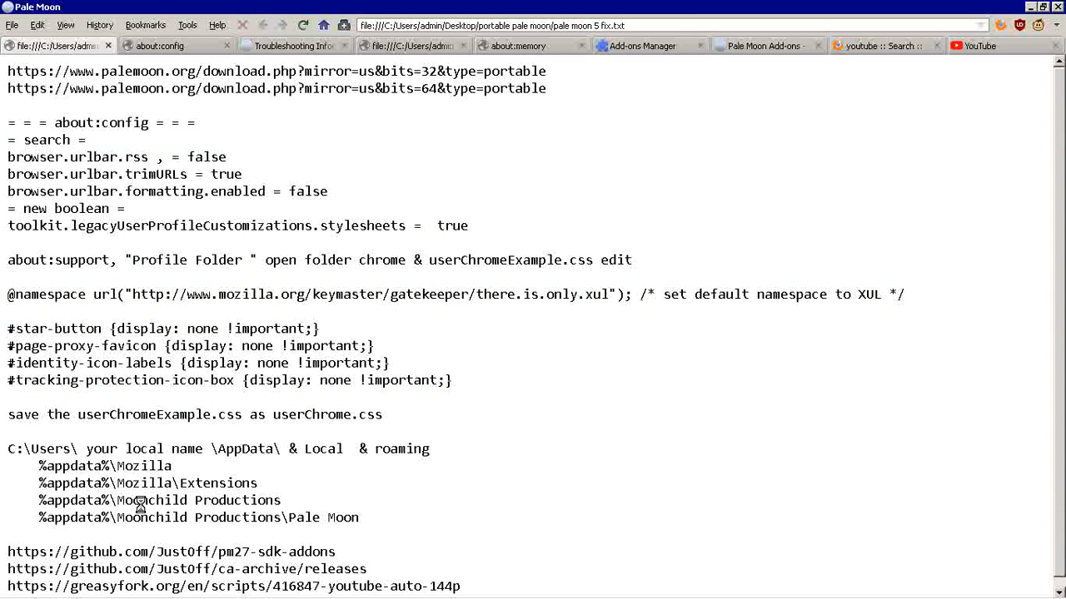
pyautogui.moveTo(114, 517); pyautogui.dragTo(38, 517)
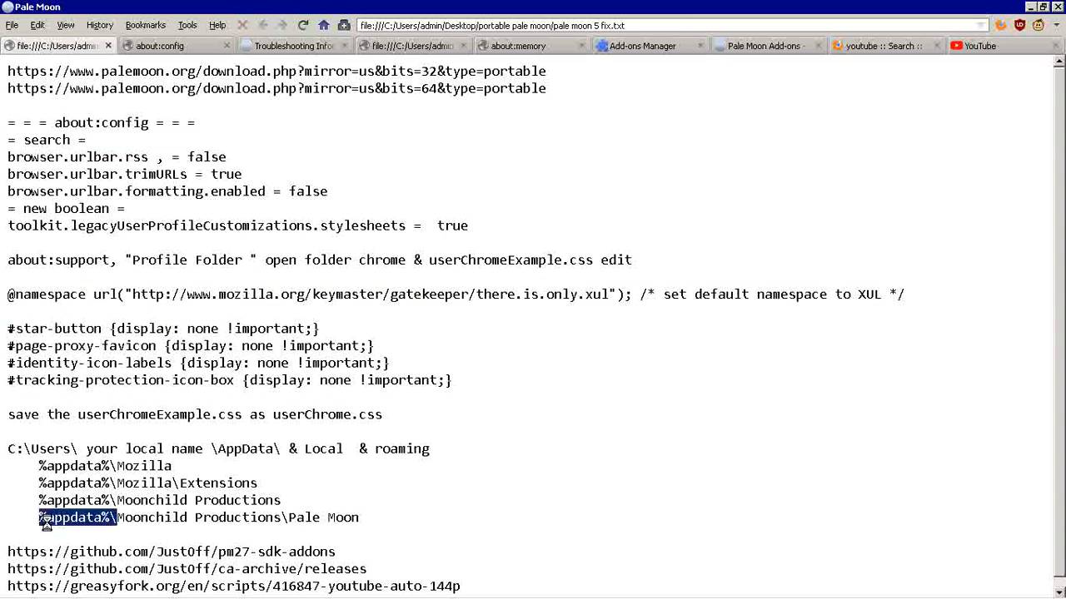
pyautogui.click(117, 517)
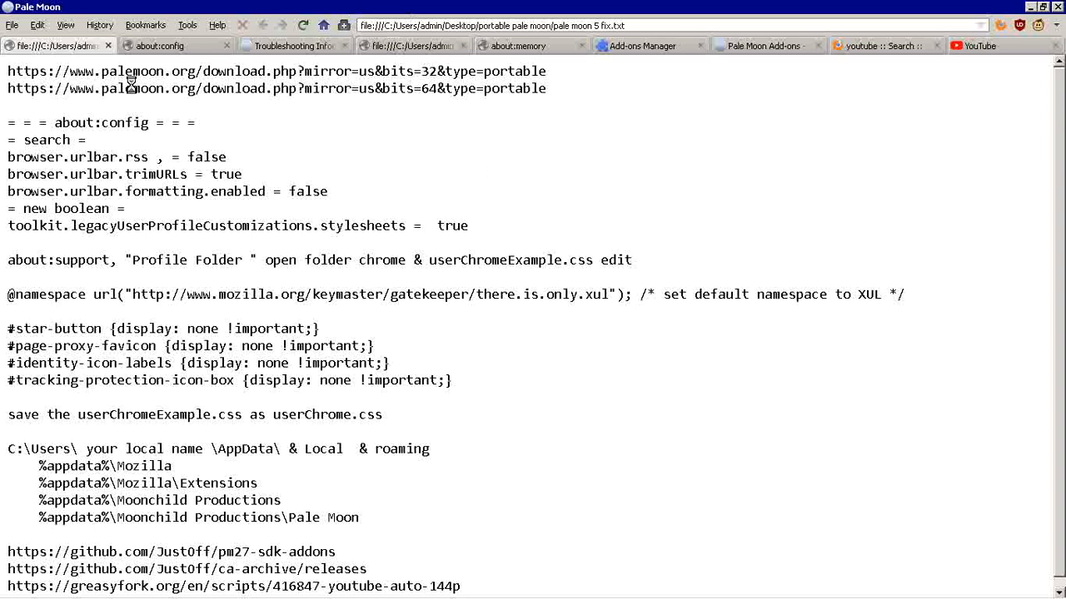
# Step: Review the notes' links to the palemoon.org download, pm27-sdk-addons, ca-archive releases and the youtube-auto-144p script
pyautogui.moveTo(101, 71); pyautogui.dragTo(202, 71)
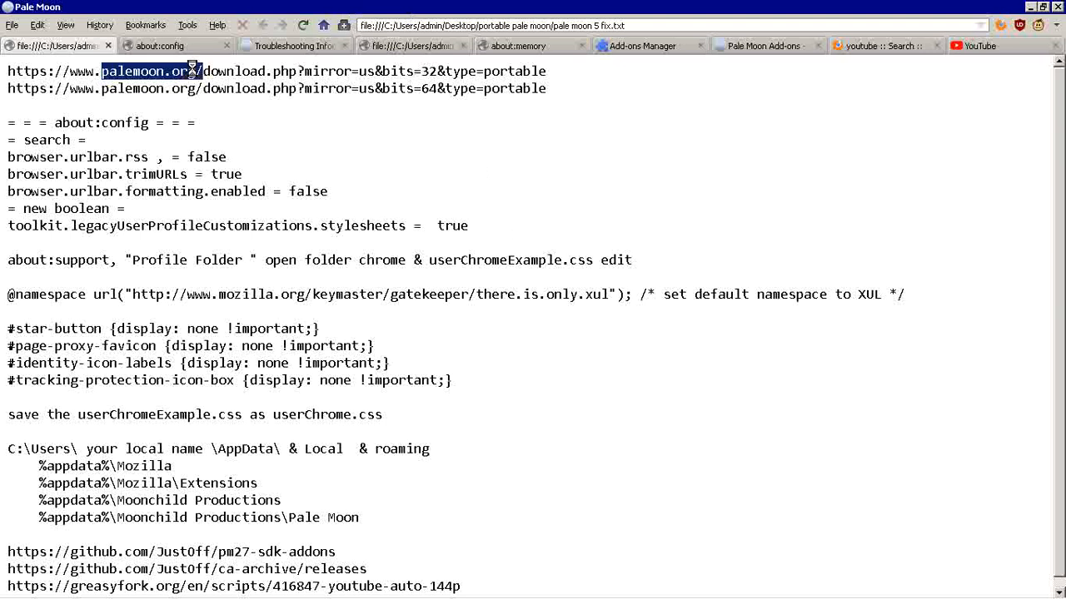
pyautogui.moveTo(157, 552); pyautogui.dragTo(258, 556)
pyautogui.click(260, 556)
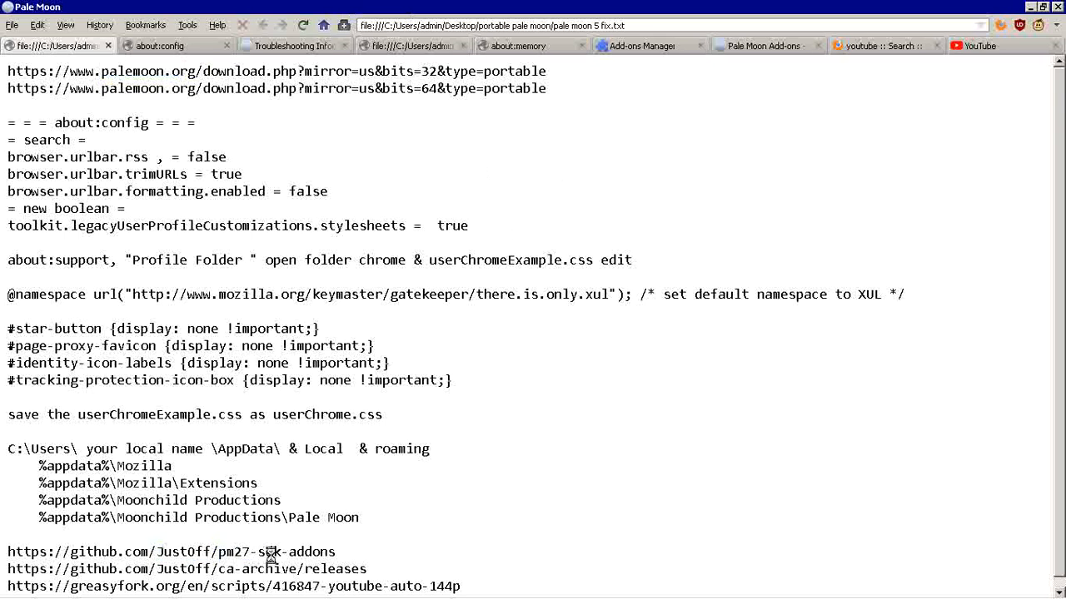
pyautogui.moveTo(335, 553); pyautogui.dragTo(217, 553)
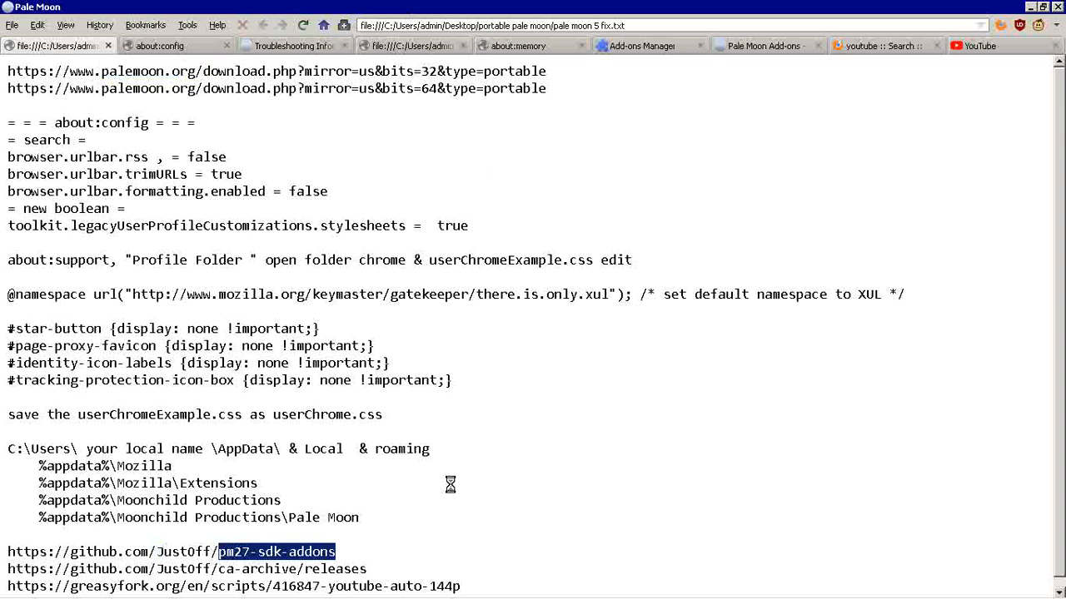
pyautogui.click(431, 513)
pyautogui.moveTo(335, 554); pyautogui.dragTo(216, 553)
pyautogui.moveTo(212, 571); pyautogui.dragTo(376, 571)
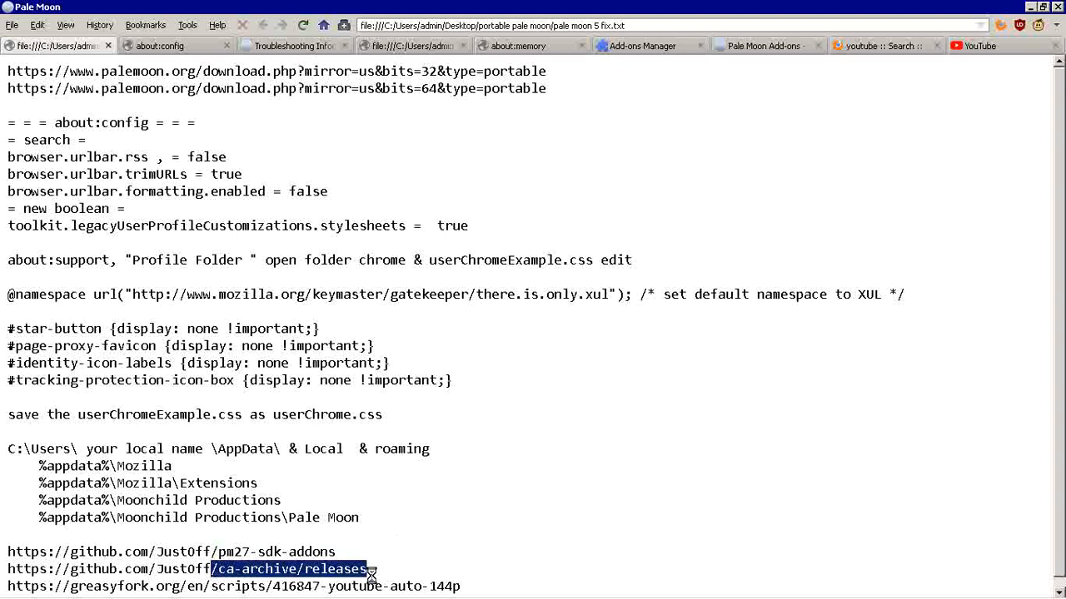
pyautogui.click(476, 583)
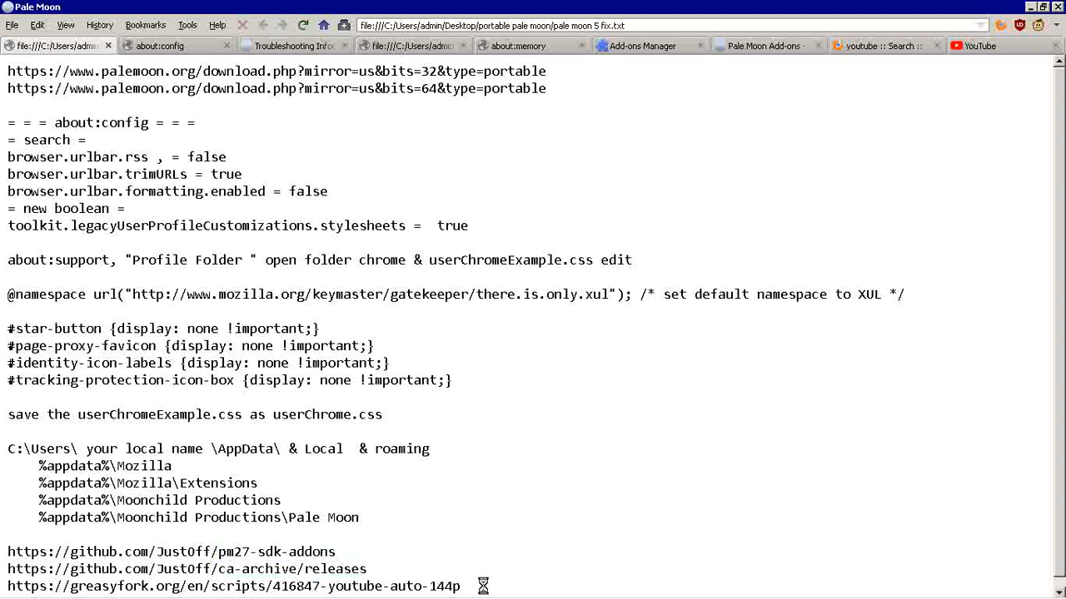
pyautogui.moveTo(467, 586); pyautogui.dragTo(2, 593)
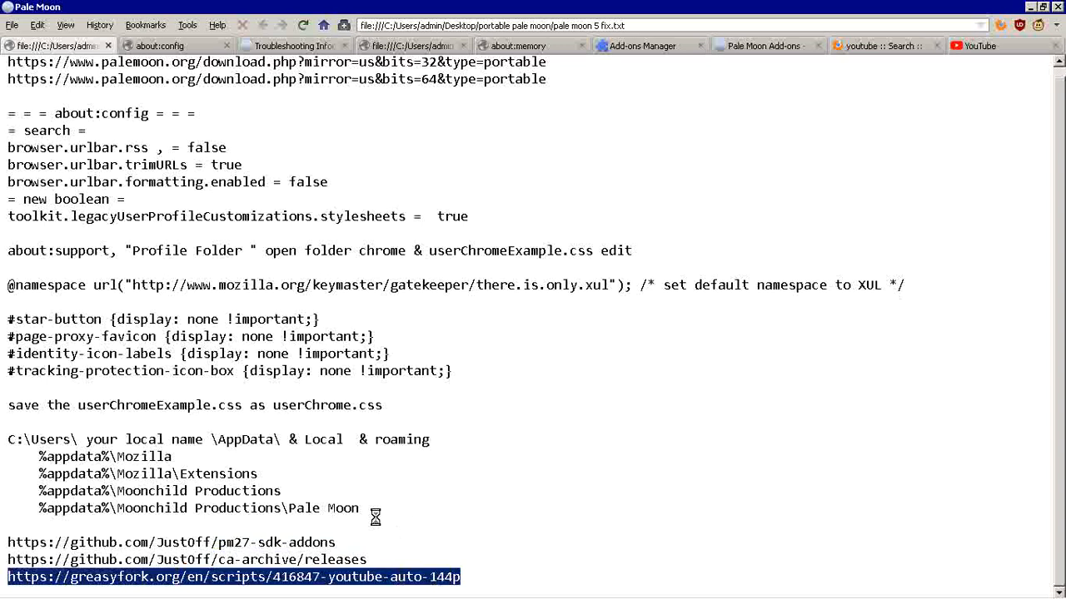
pyautogui.scroll(1, 375, 518)
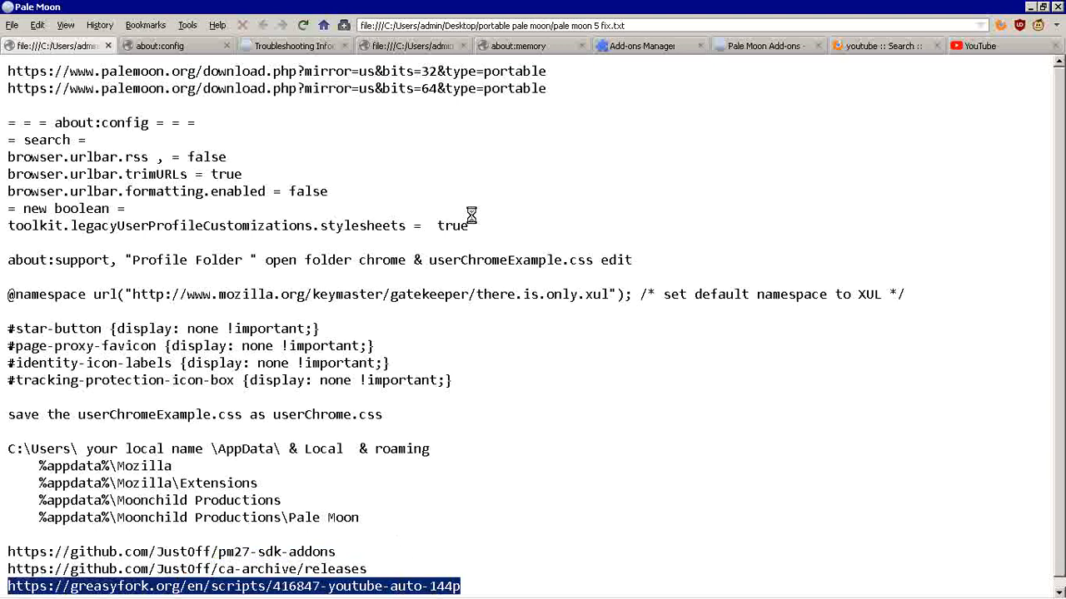
pyautogui.click(332, 195)
# Step: Switch to the about:config page and inspect the toolkit.legacyUserProfileCustomizations.stylesheets preference and the commands available in the preference list
pyautogui.click(177, 42)
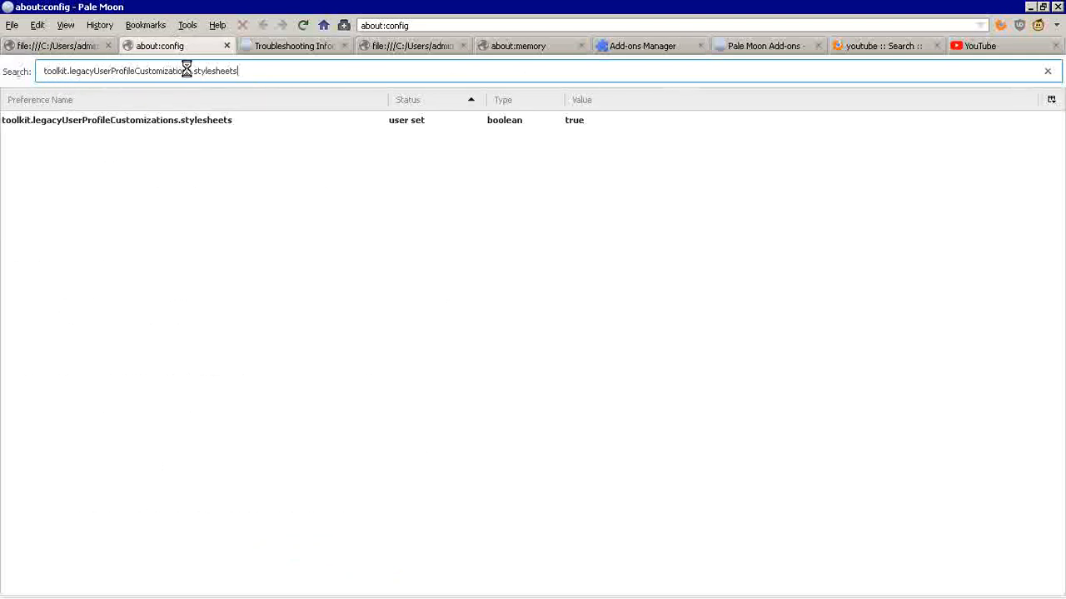
pyautogui.click(437, 119)
pyautogui.click(224, 166)
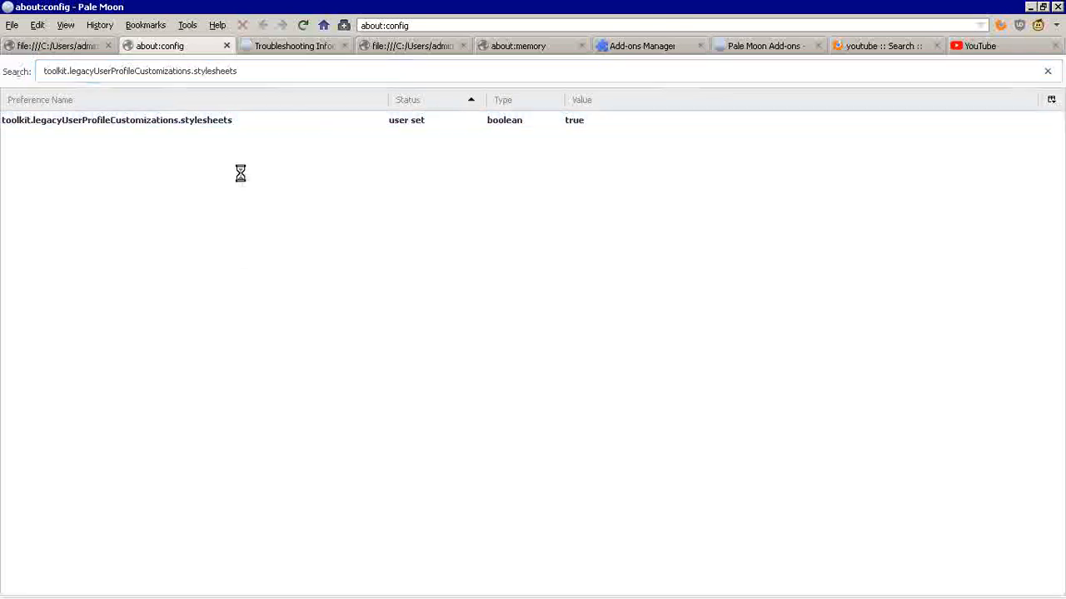
pyautogui.rightClick(240, 173)
pyautogui.moveTo(305, 244)
# Step: Clear the preference search filter in about:config and look through the full preference list
pyautogui.moveTo(248, 70); pyautogui.dragTo(1, 65)
pyautogui.press('BackSpace')
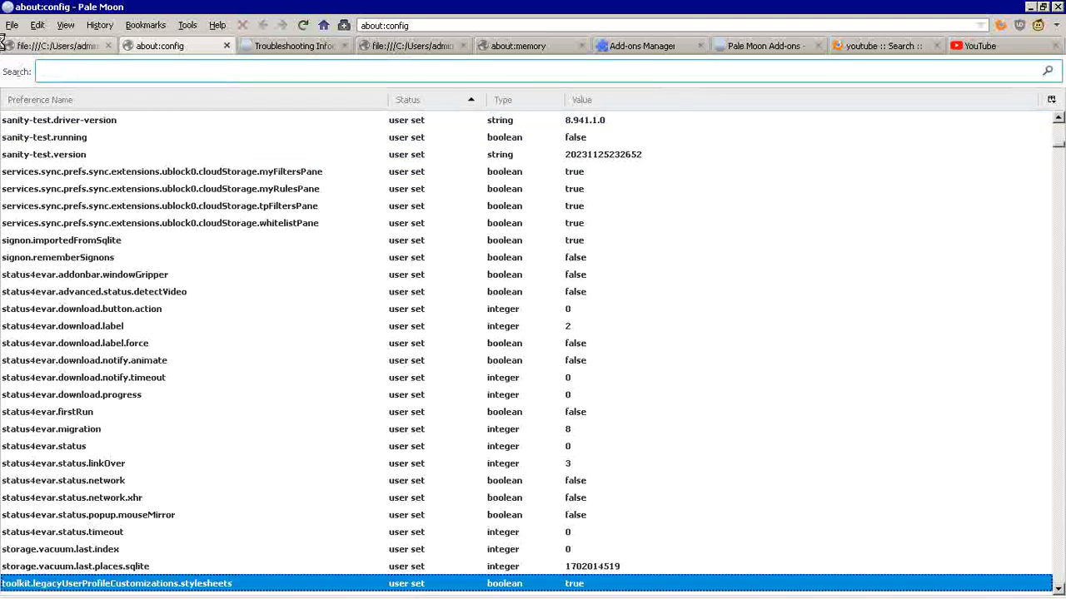
pyautogui.scroll(-1, 285, 119)
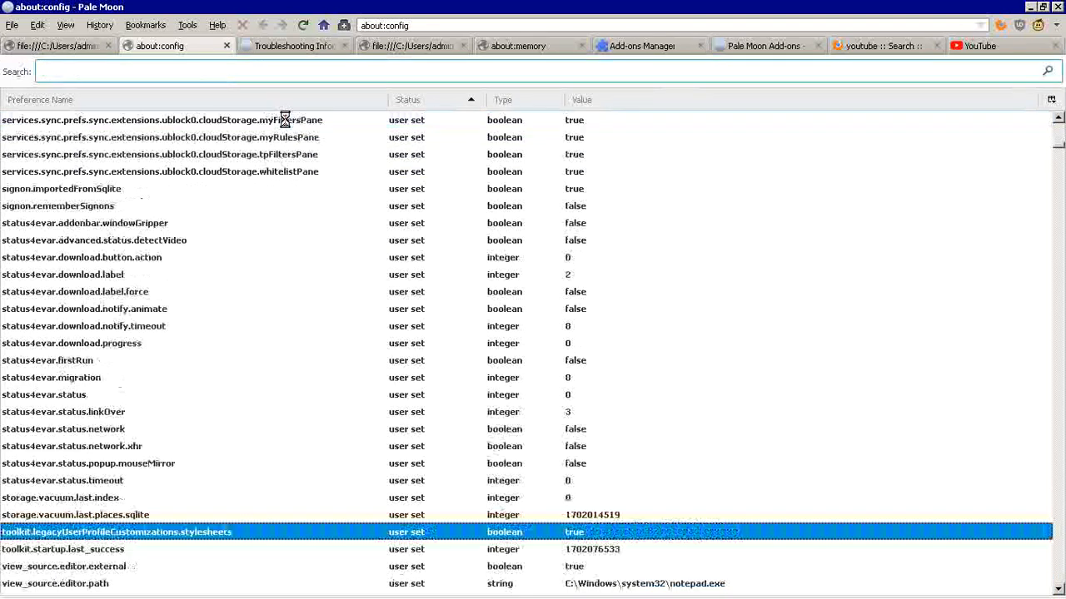
# Step: Look over the user-set preferences in about:config, from the end of that group back to the first entries
pyautogui.scroll(-5, 285, 119)
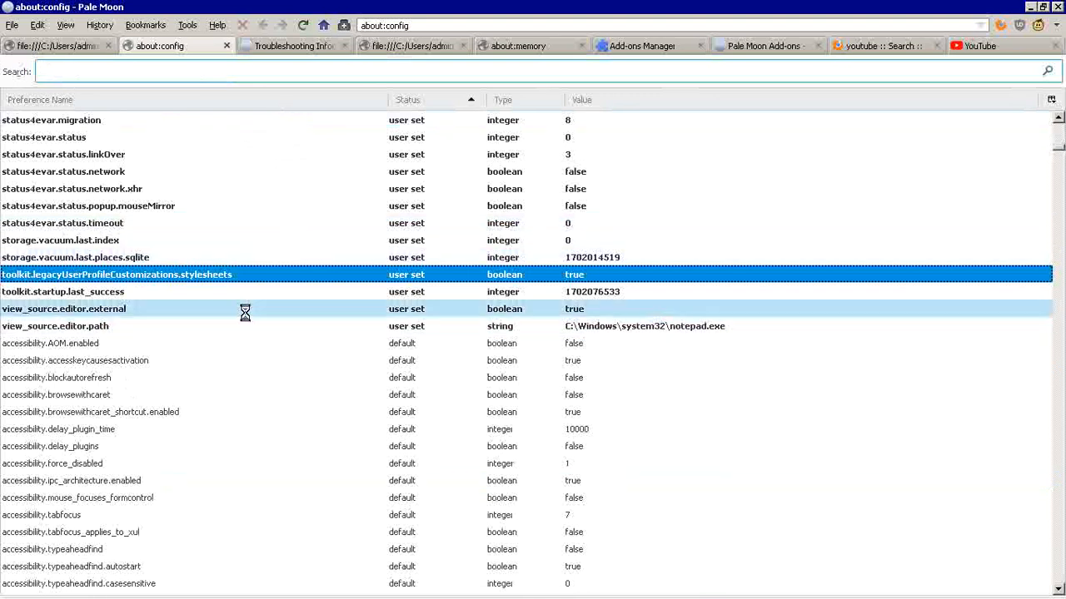
pyautogui.scroll(9, 192, 311)
pyautogui.scroll(20, 193, 311)
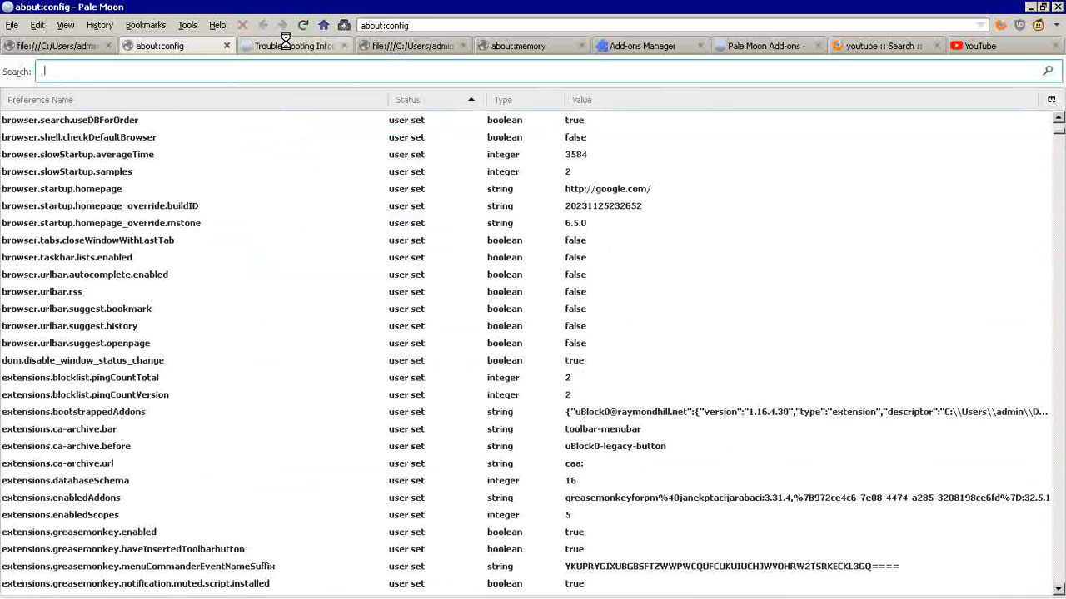
pyautogui.scroll(10, 236, 236)
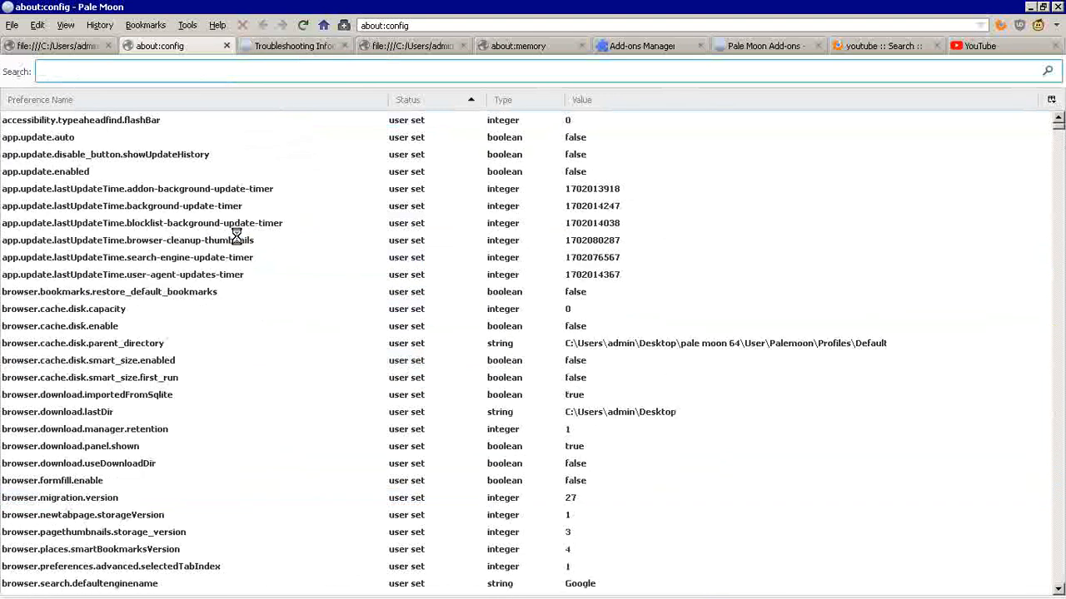
# Step: Open the browser's profile folder from the Application Basics section of the Troubleshooting Information page
pyautogui.click(299, 46)
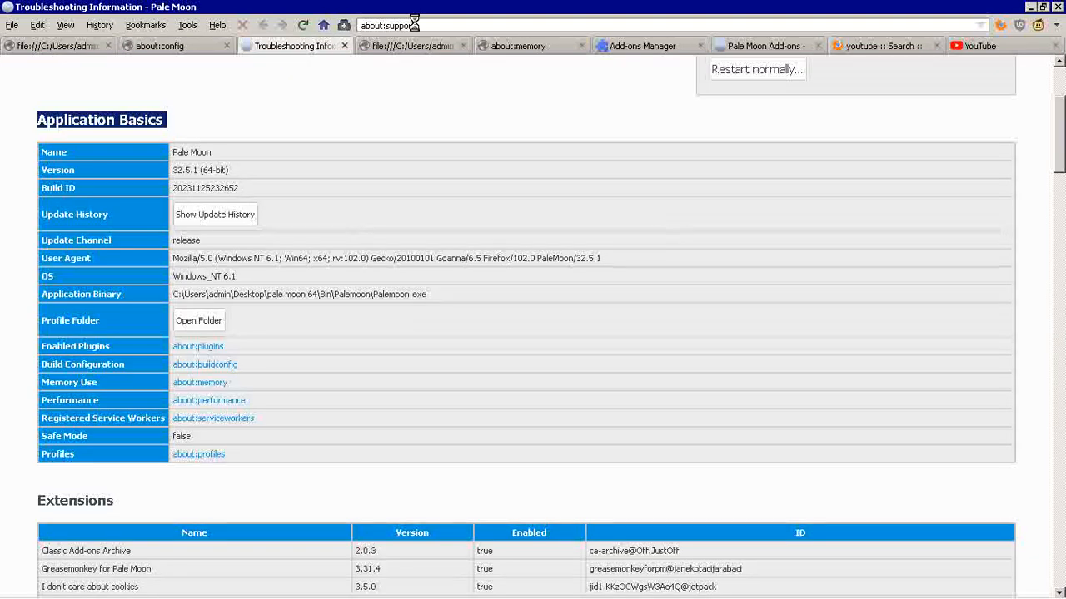
pyautogui.click(155, 127)
pyautogui.scroll(-2, 333, 156)
pyautogui.click(187, 238)
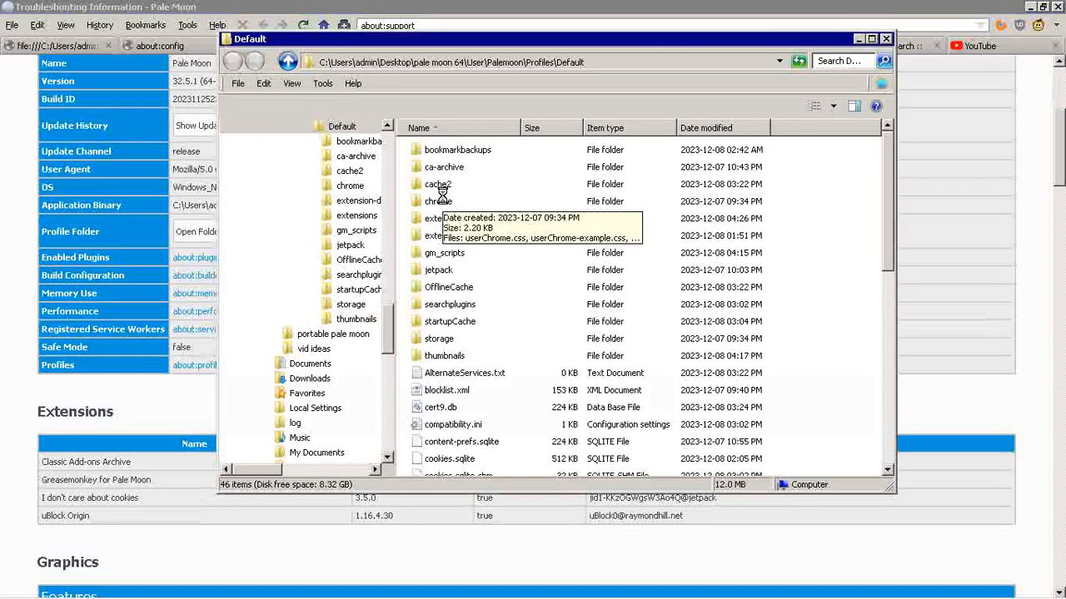
# Step: Open userChrome.css from the profile's chrome folder for editing in Notepad and enlarge the editor to full screen
pyautogui.doubleClick(440, 200)
pyautogui.click(457, 163)
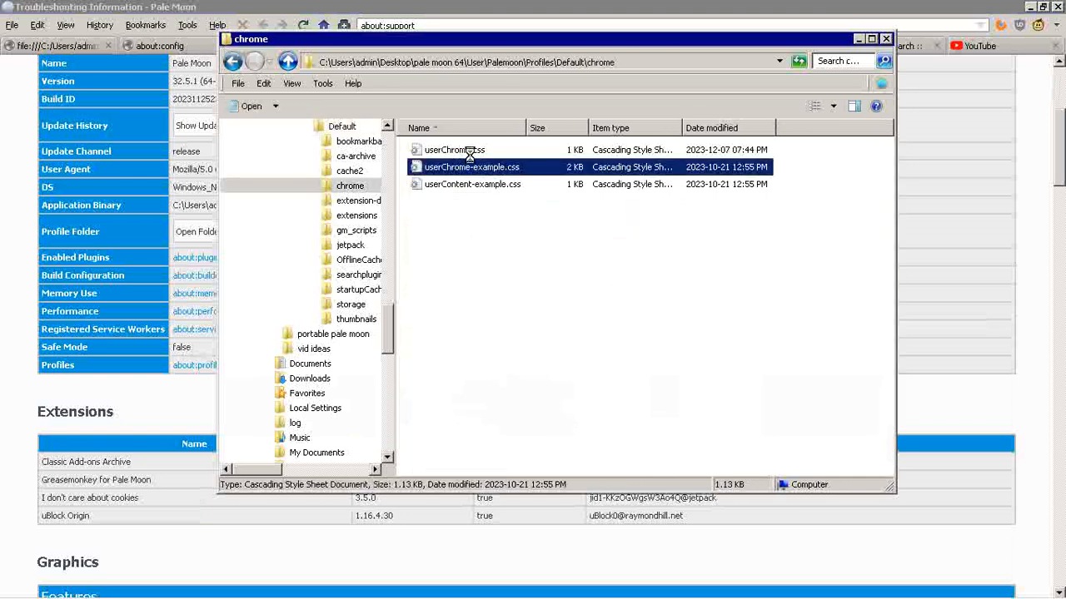
pyautogui.rightClick(471, 150)
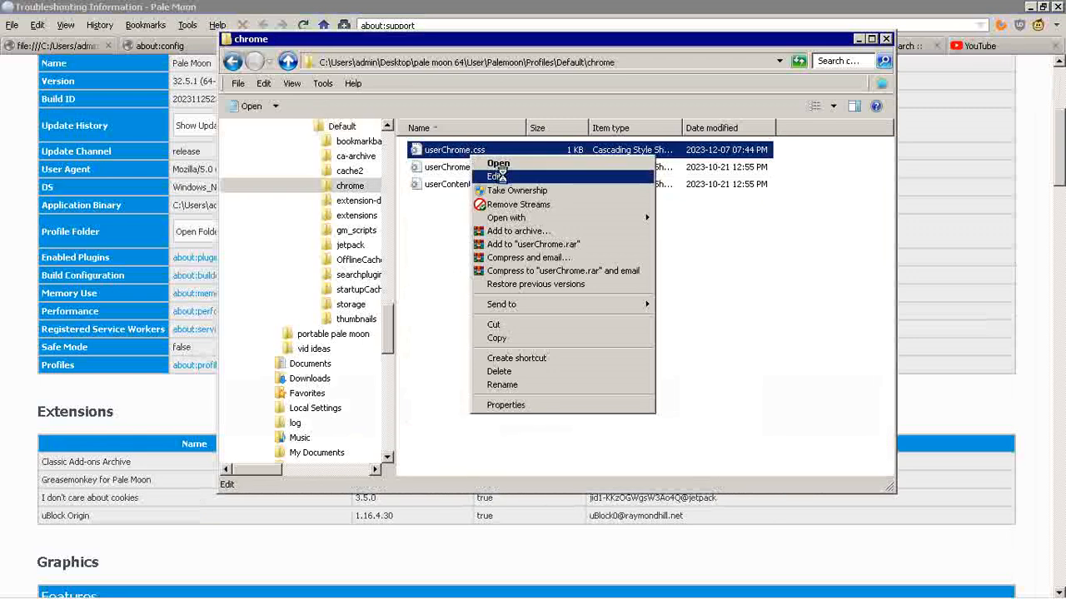
pyautogui.click(494, 177)
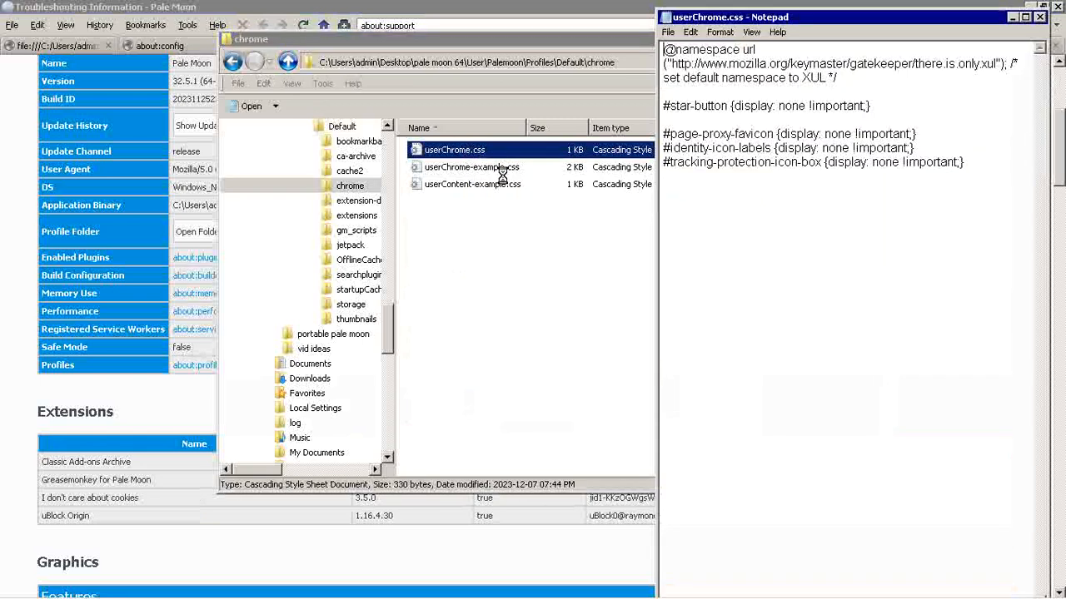
pyautogui.doubleClick(893, 10)
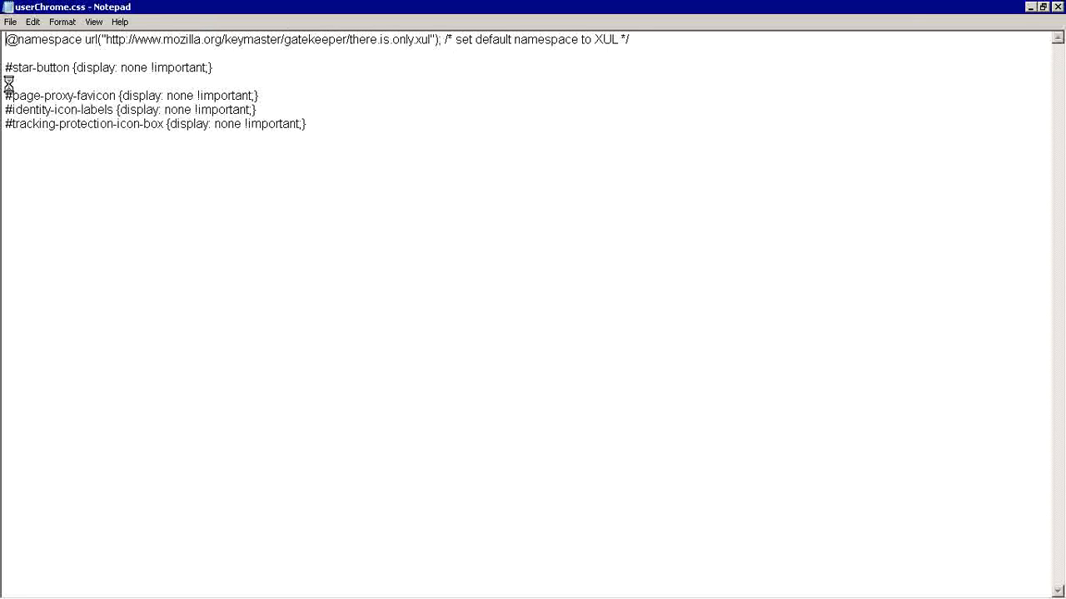
# Step: Remove the blank line between the #star-button and #page-proxy-favicon rules, save userChrome.css and close the chrome folder
pyautogui.click(247, 64)
pyautogui.press('Delete')
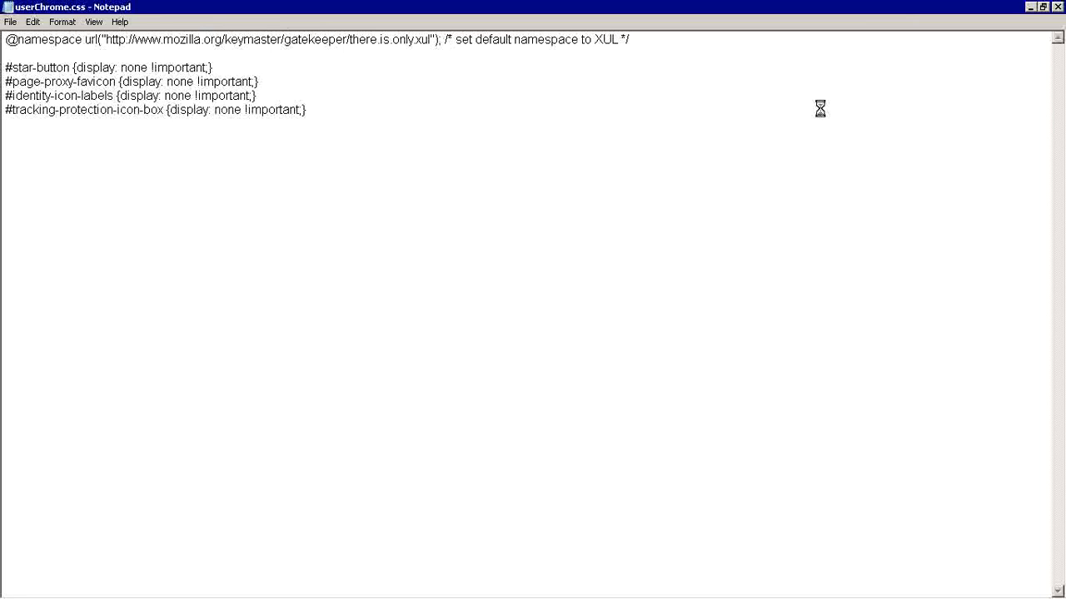
pyautogui.click(1058, 6)
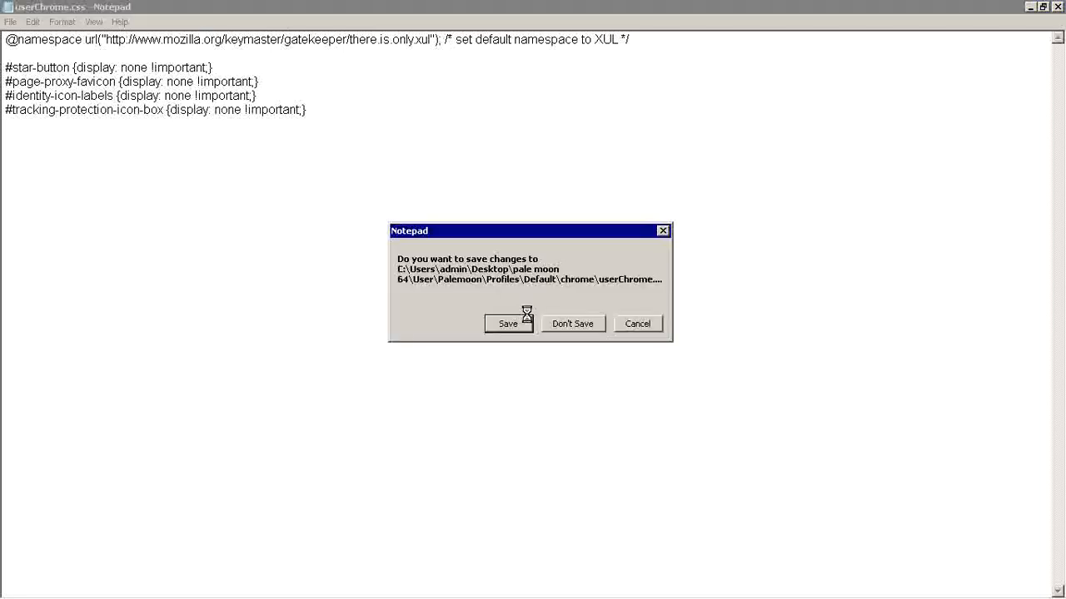
pyautogui.click(526, 317)
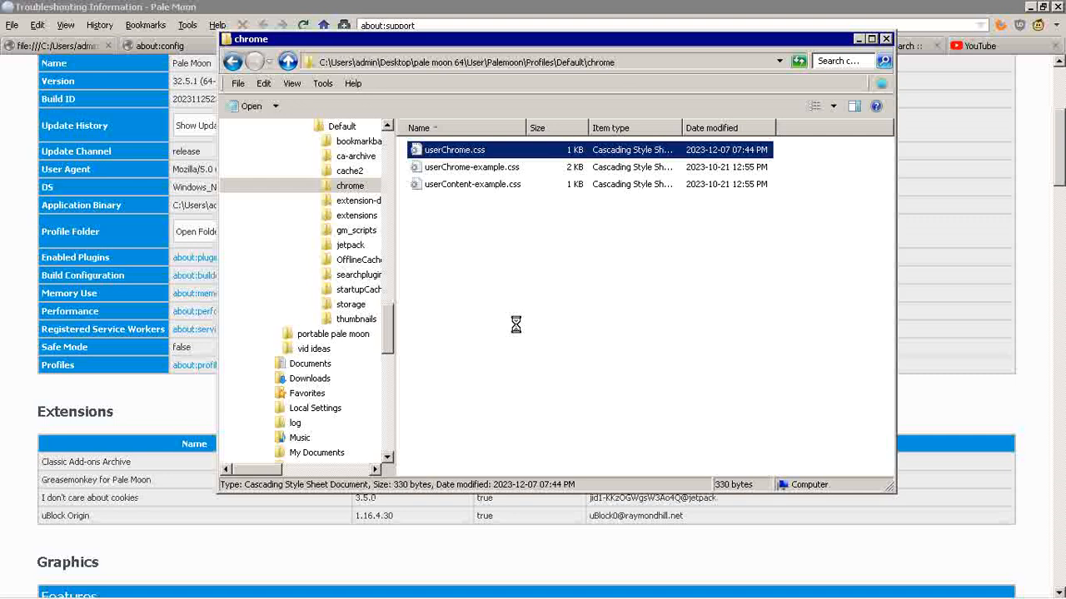
pyautogui.click(473, 167)
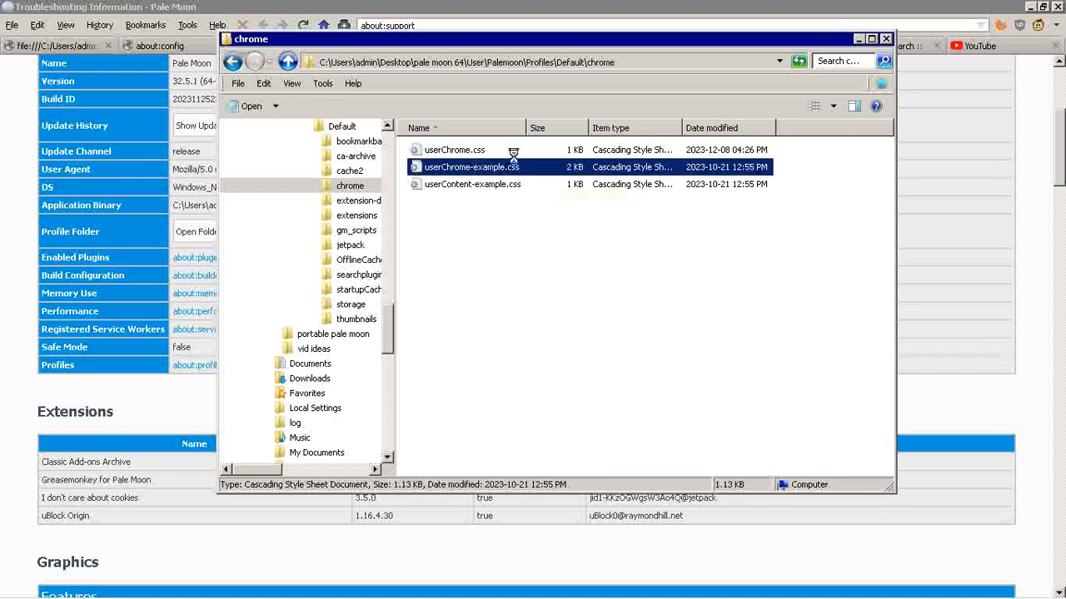
pyautogui.click(886, 38)
# Step: Switch to the userChrome.css copy from the portable pale moon folder and reload it to review its rules
pyautogui.click(389, 45)
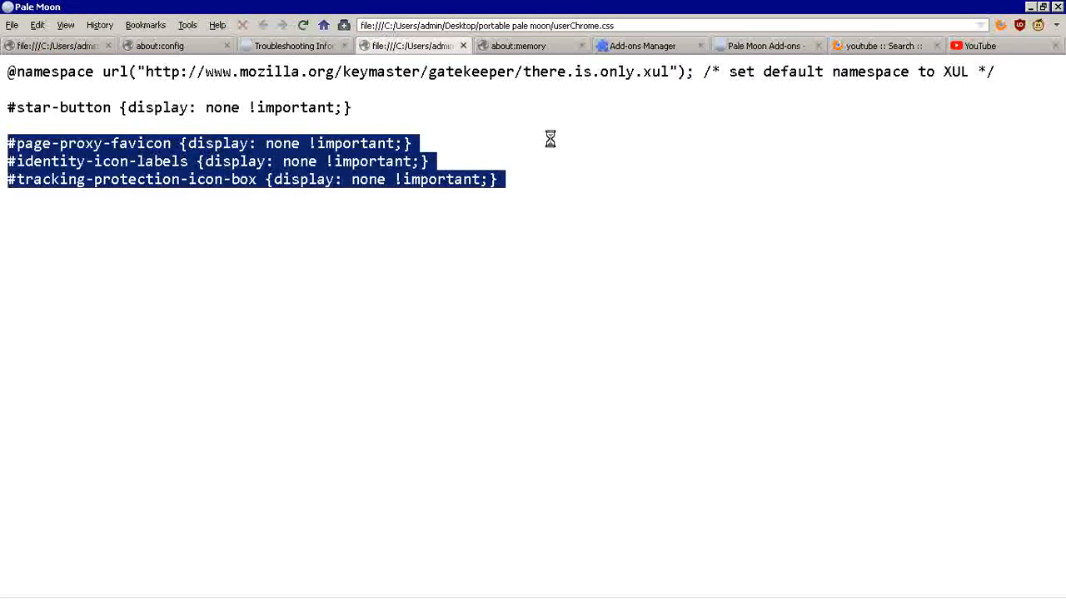
pyautogui.click(303, 25)
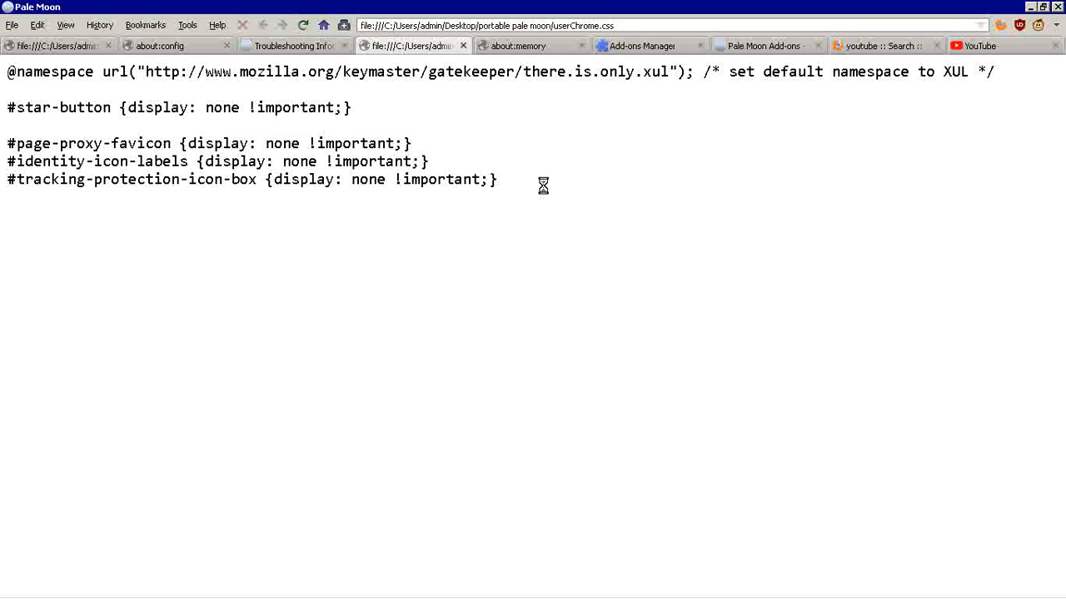
pyautogui.click(303, 25)
# Step: Free browser memory on the about:memory page by running GC, CC and Minimize memory usage
pyautogui.click(486, 49)
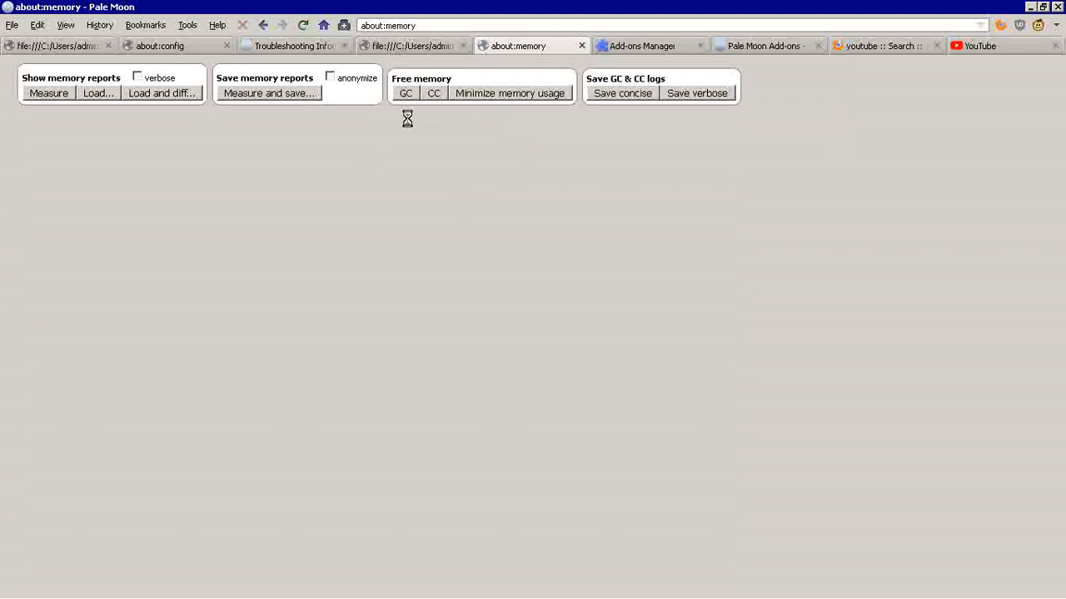
pyautogui.click(406, 93)
pyautogui.click(433, 92)
pyautogui.click(489, 94)
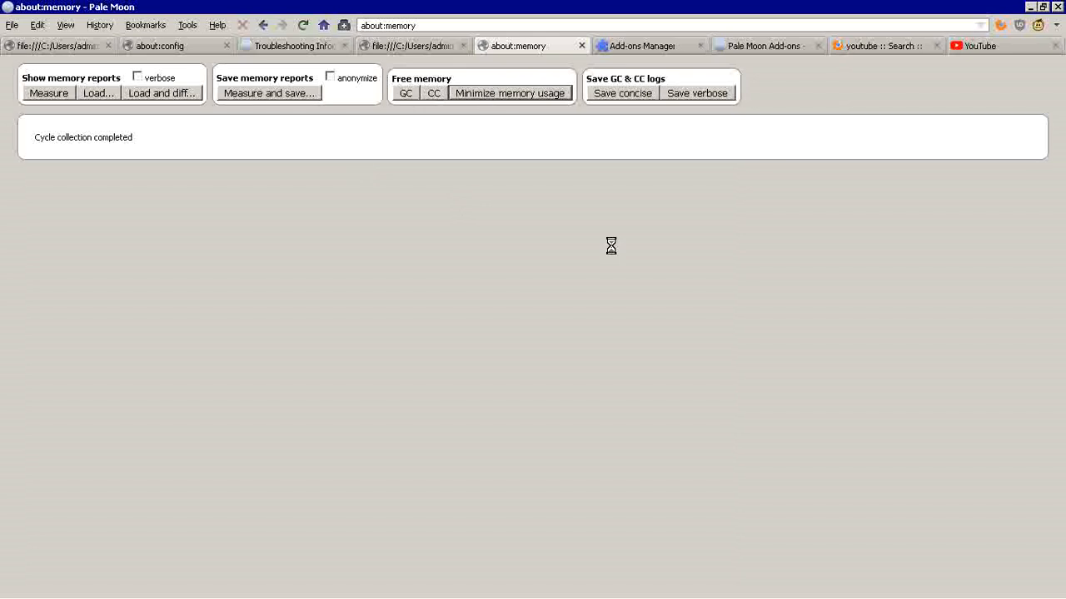
# Step: Review the installed extensions in the Add-ons Manager, selecting Classic Add-ons Archive
pyautogui.click(625, 44)
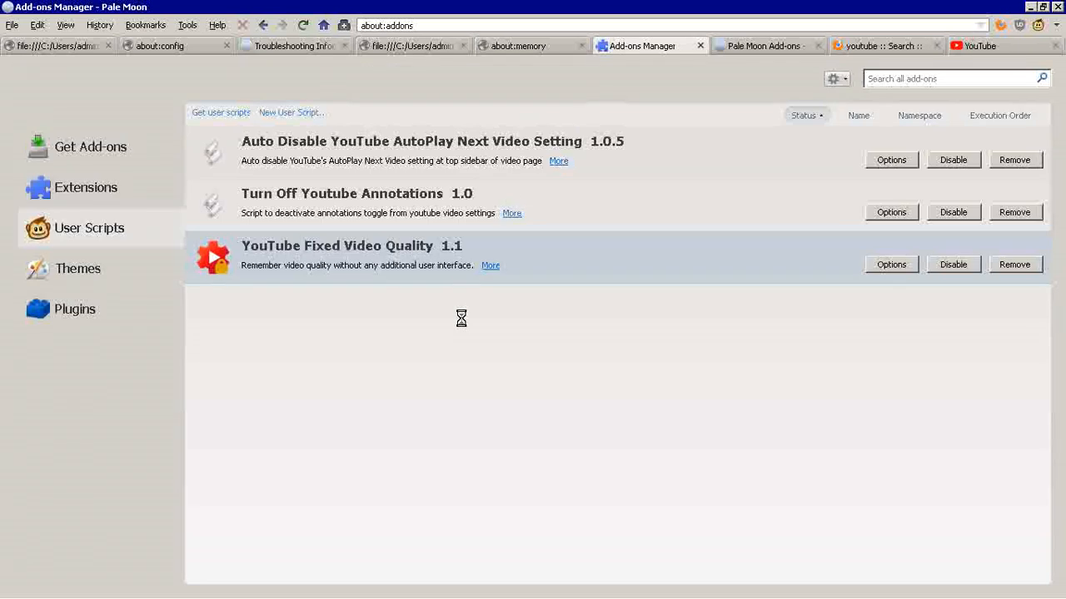
pyautogui.click(88, 193)
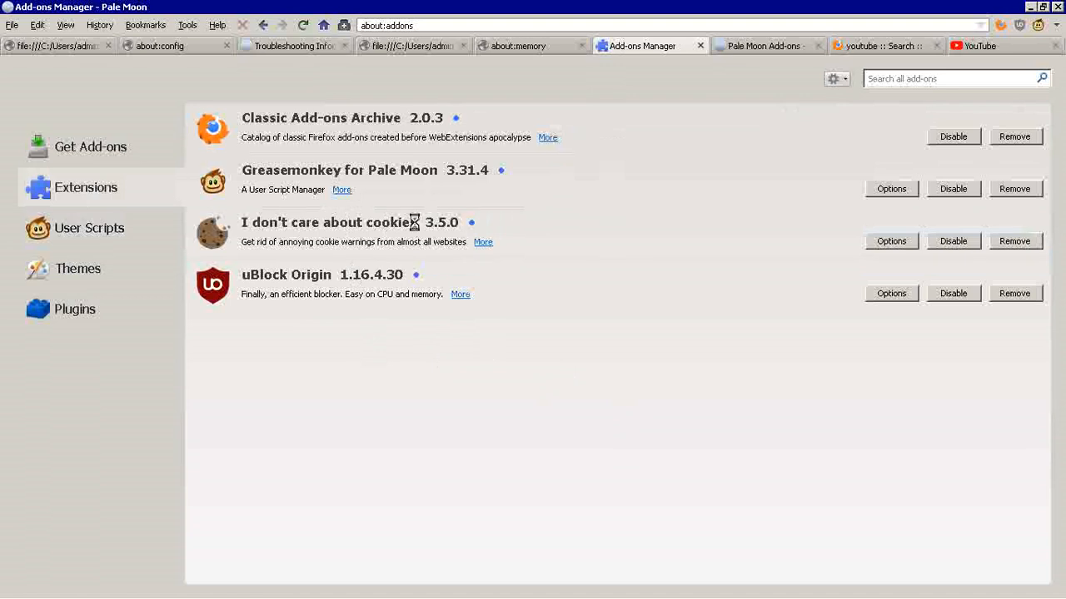
pyautogui.click(356, 135)
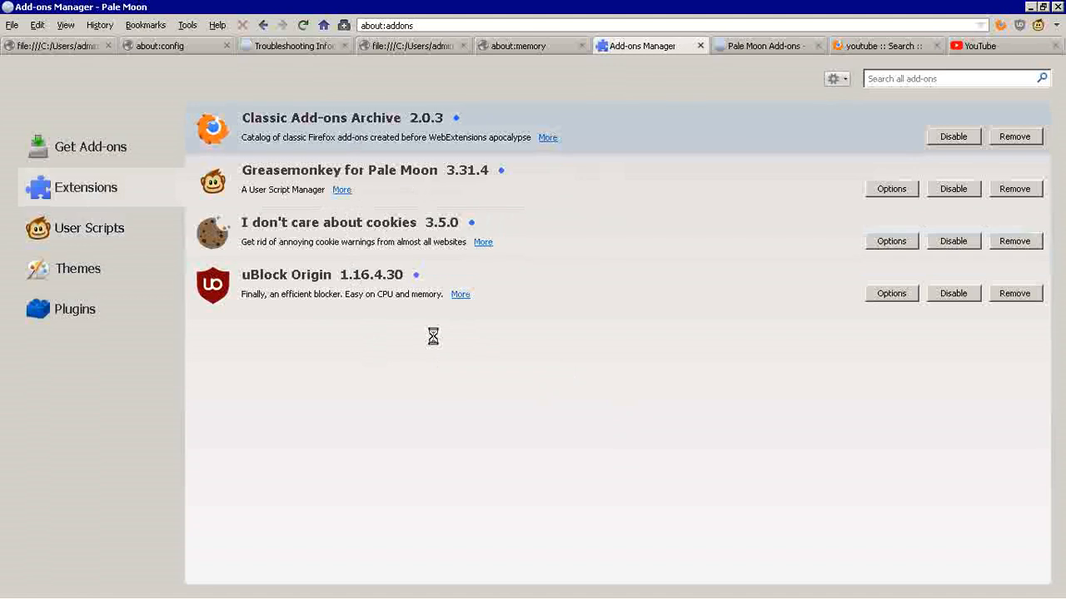
# Step: Examine the Pale Moon Add-ons site's address and its search results for "youtube"
pyautogui.click(730, 43)
pyautogui.scroll(3, 566, 191)
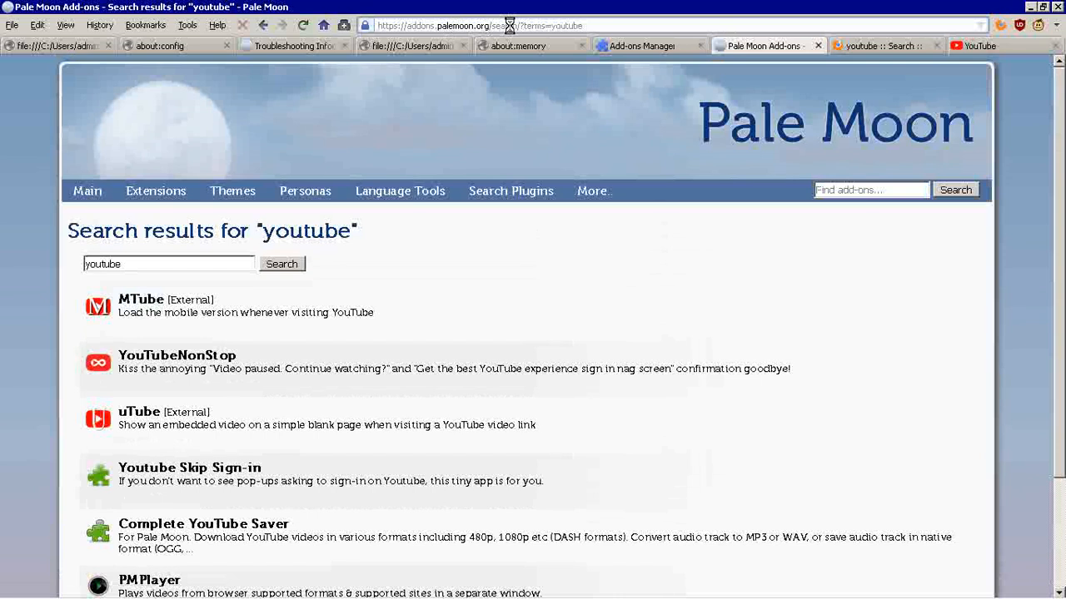
pyautogui.click(600, 24)
pyautogui.click(559, 226)
pyautogui.scroll(-3, 560, 225)
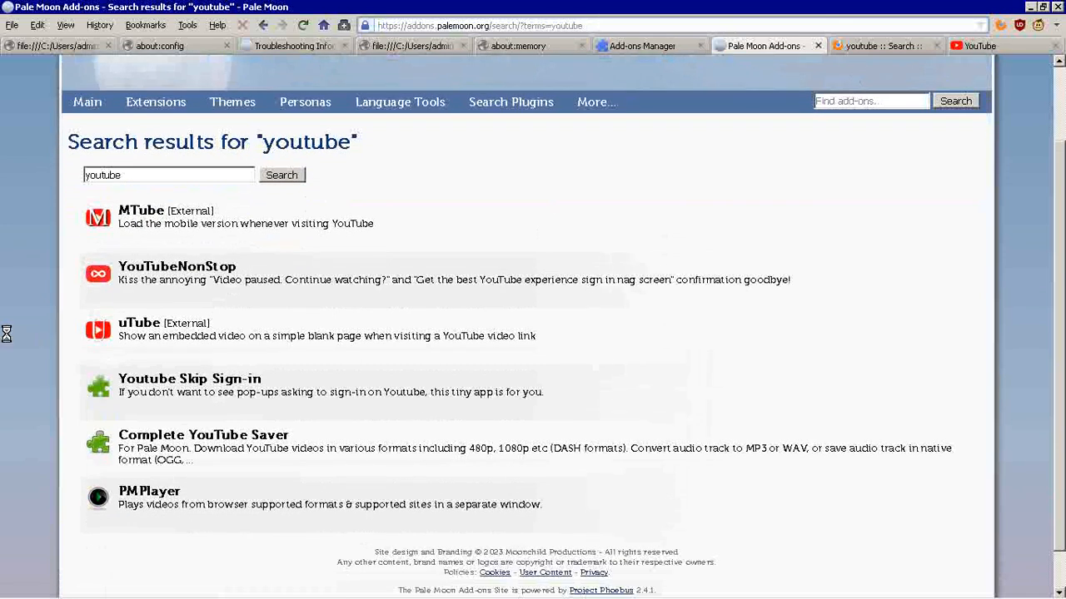
pyautogui.scroll(3, 6, 333)
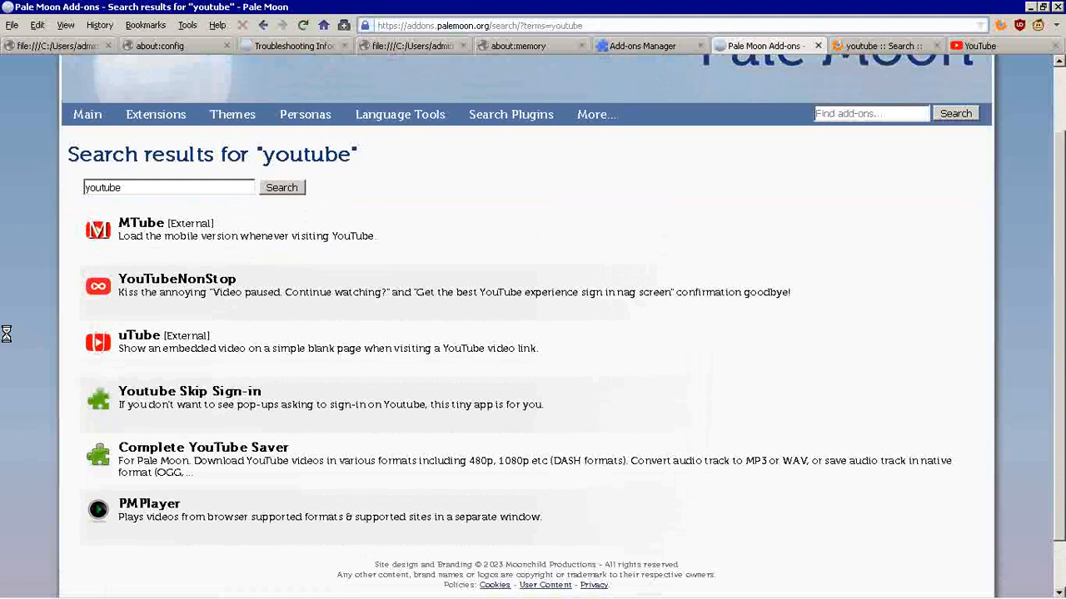
pyautogui.scroll(-4, 6, 333)
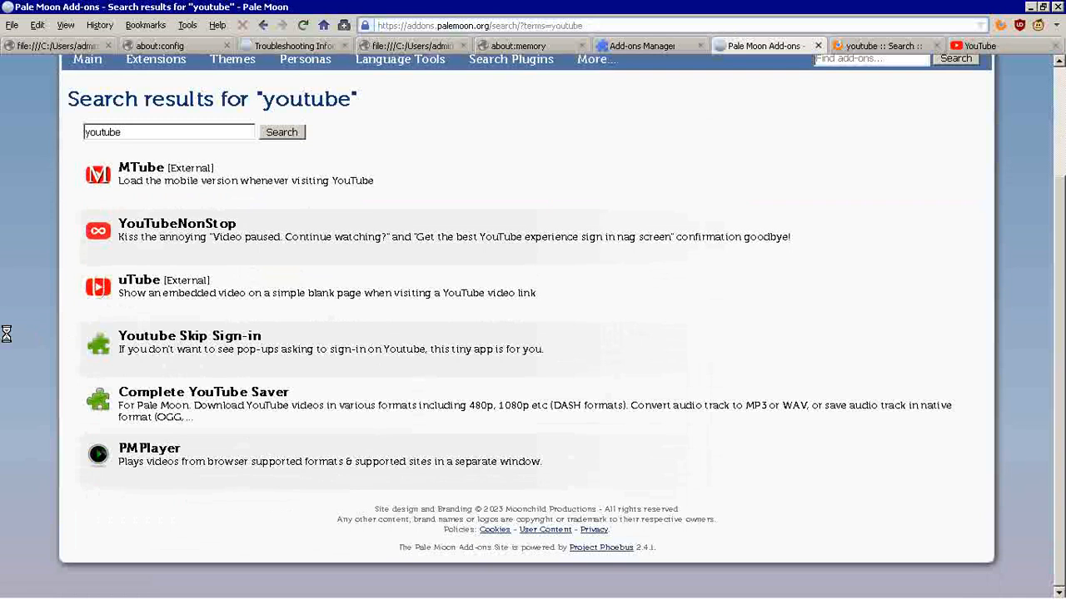
# Step: Return to the Add-ons Manager, select Greasemonkey for Pale Moon and review the installed user scripts
pyautogui.click(642, 48)
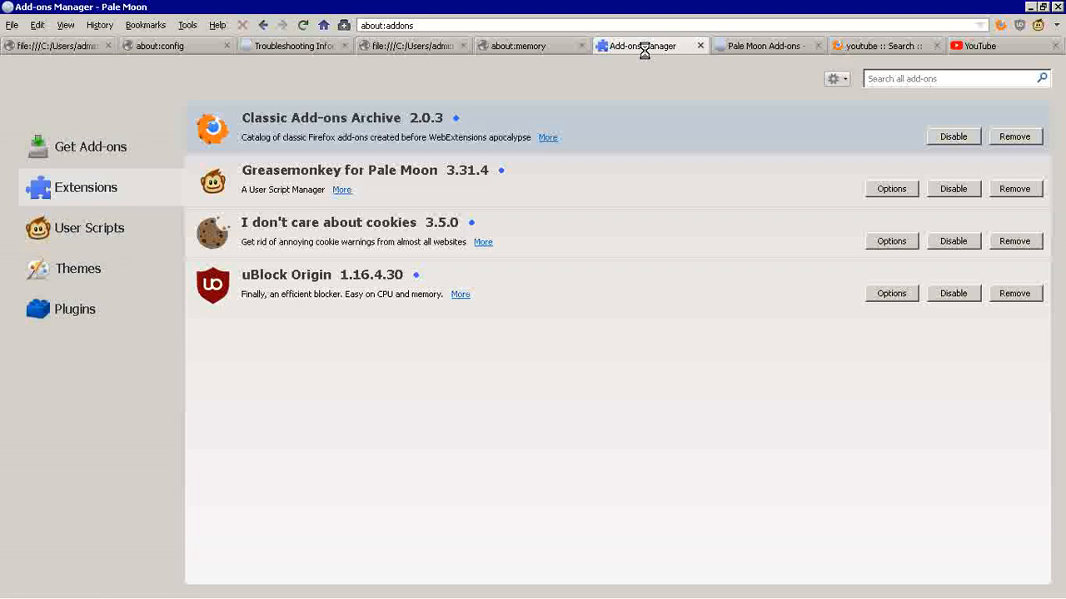
pyautogui.click(294, 170)
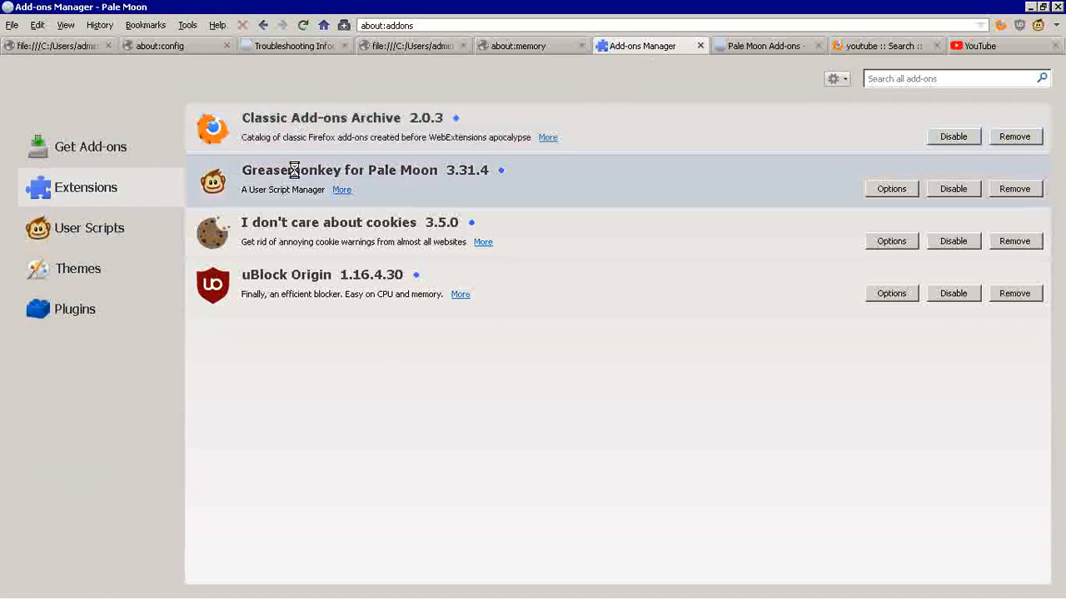
pyautogui.click(110, 228)
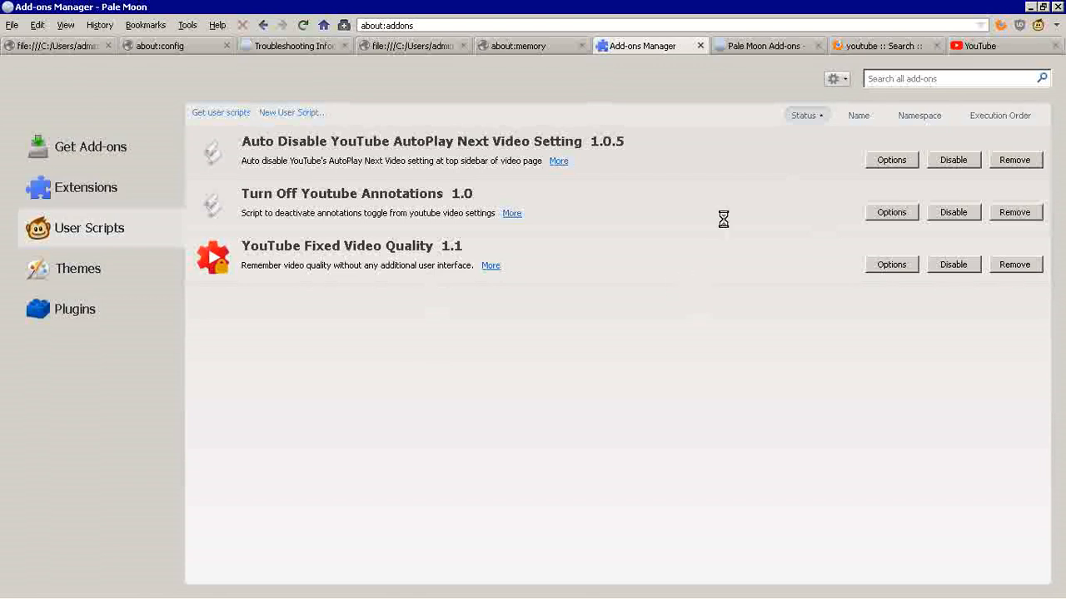
# Step: Look through the Classic Add-ons Archive results for "youtube", sorting them by Newest and then by Recently Updated
pyautogui.click(775, 43)
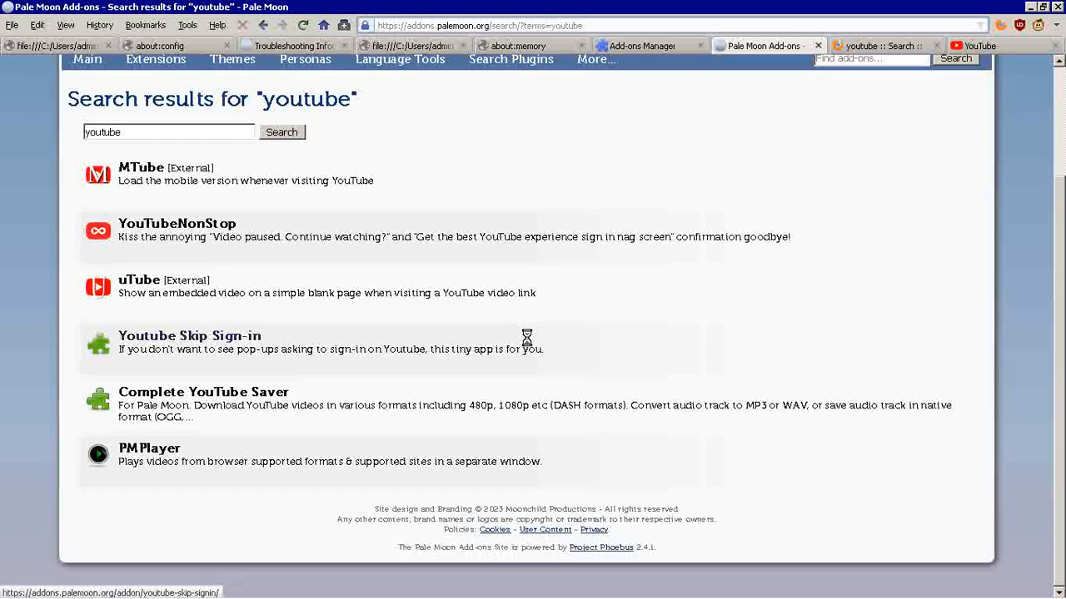
pyautogui.hotkey('ctrl', 'Tab')
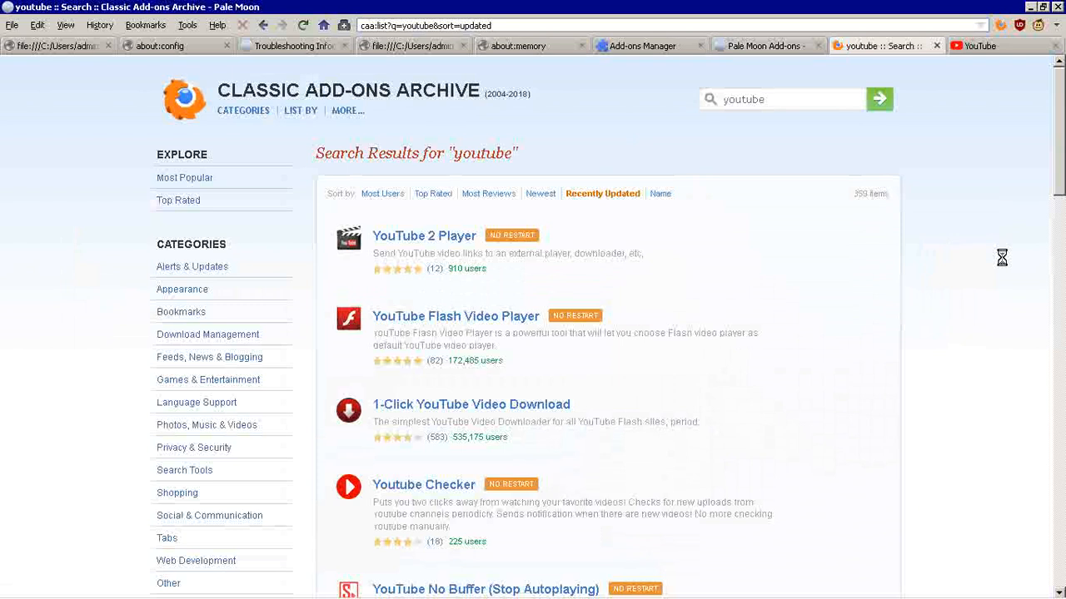
pyautogui.scroll(-15, 1002, 258)
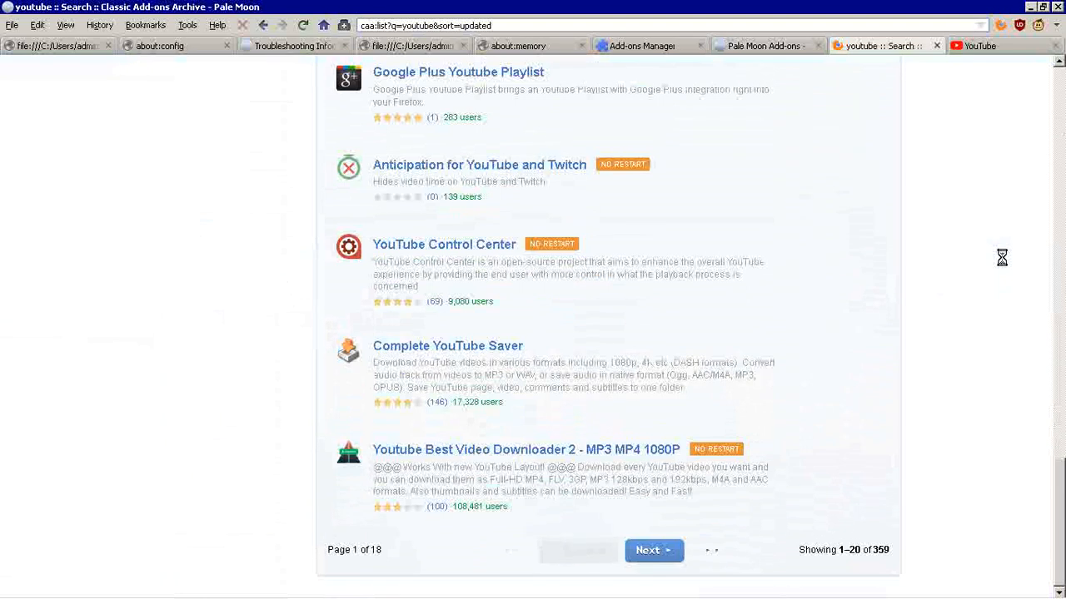
pyautogui.scroll(15, 1002, 258)
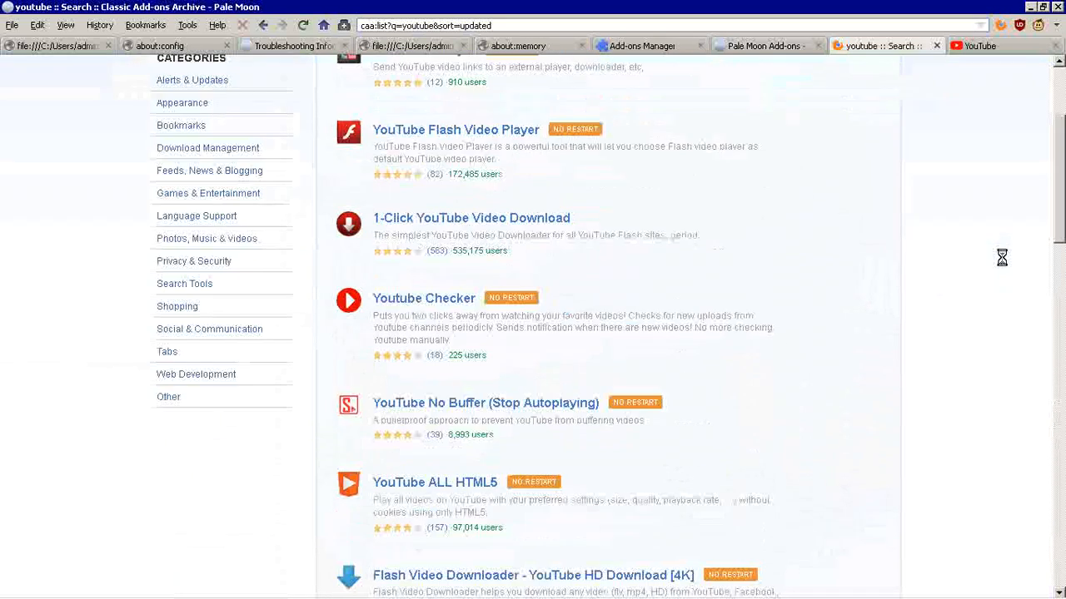
pyautogui.scroll(2, 1001, 258)
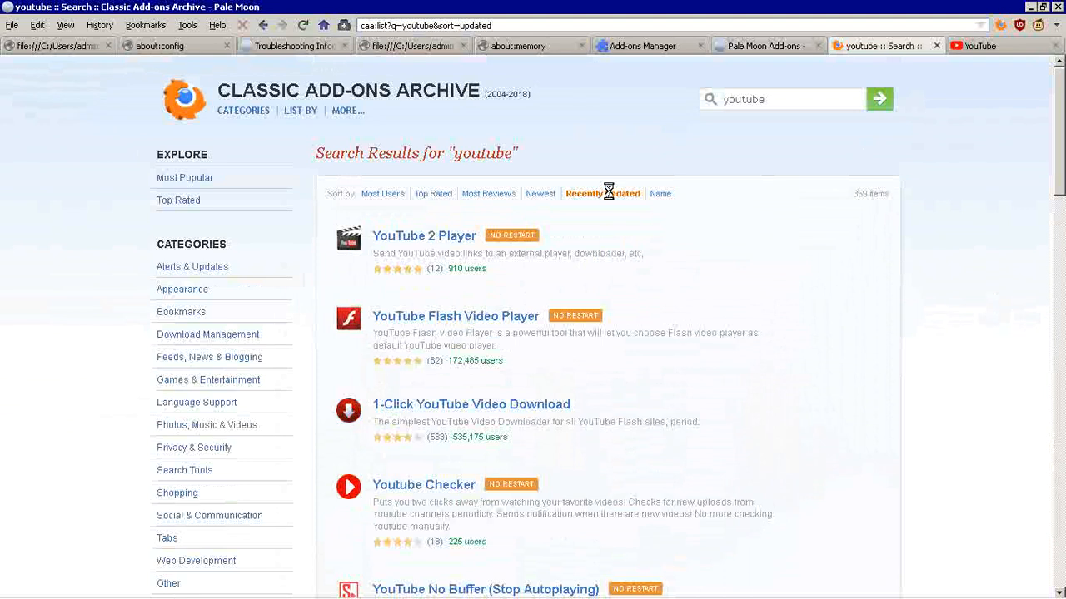
pyautogui.click(539, 191)
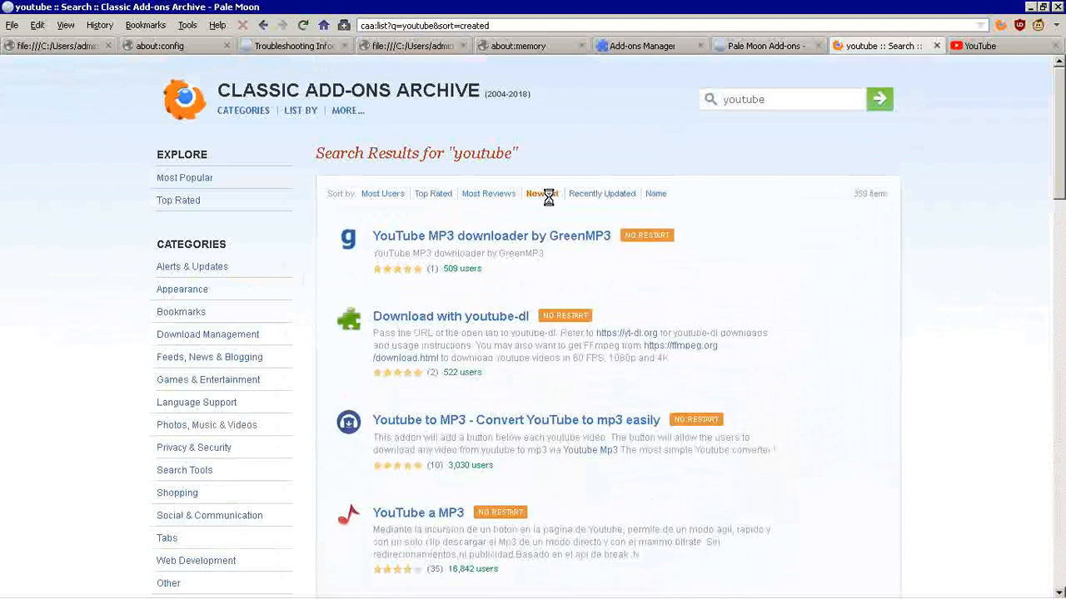
pyautogui.click(576, 193)
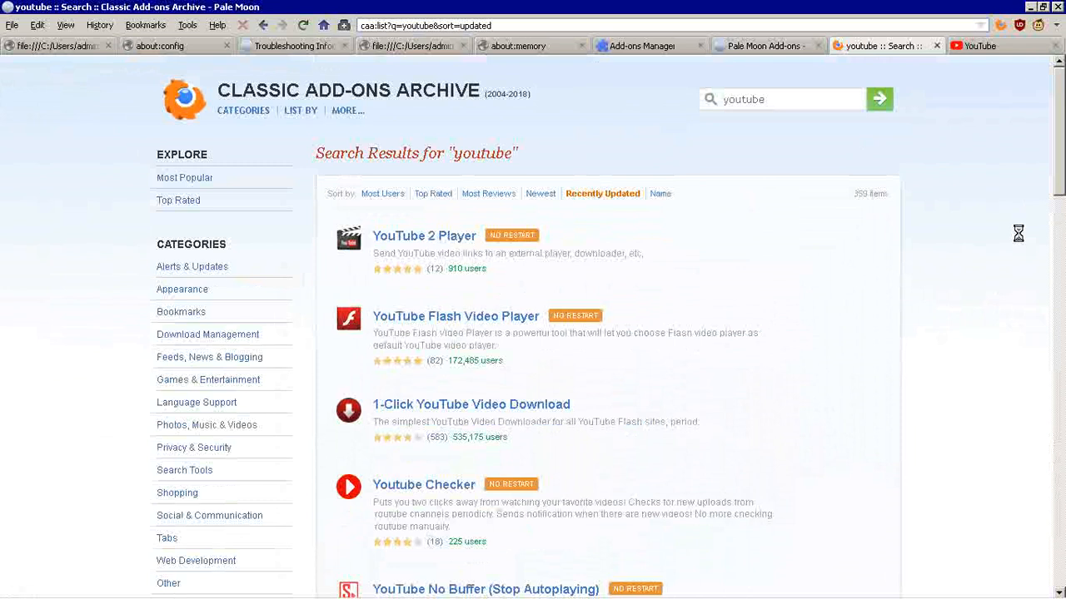
# Step: Reload the YouTube home page and look through its recommended videos to see how the feed loads
pyautogui.click(963, 46)
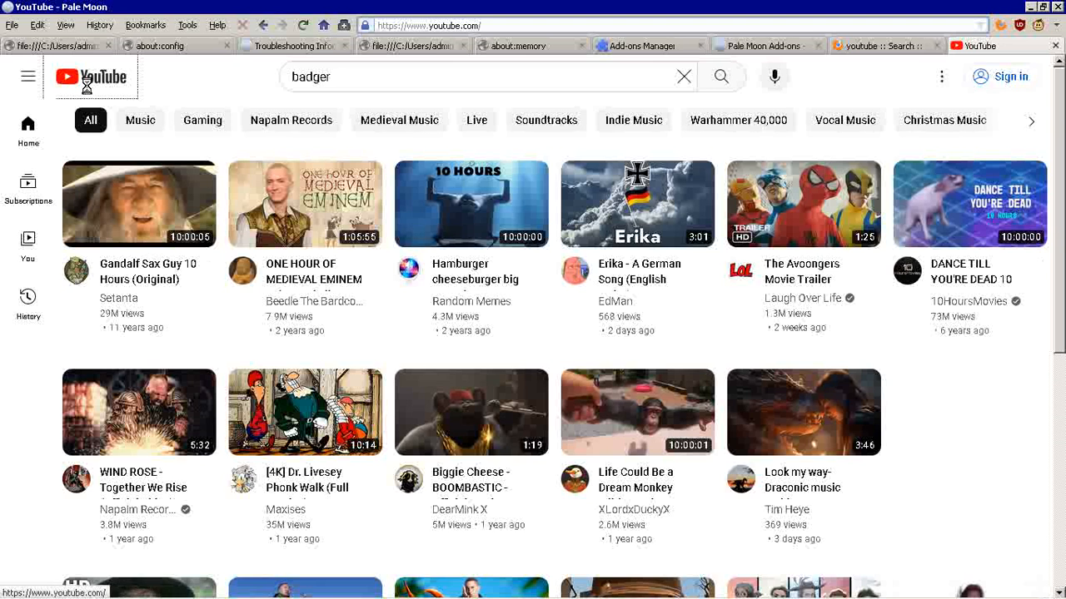
pyautogui.click(87, 86)
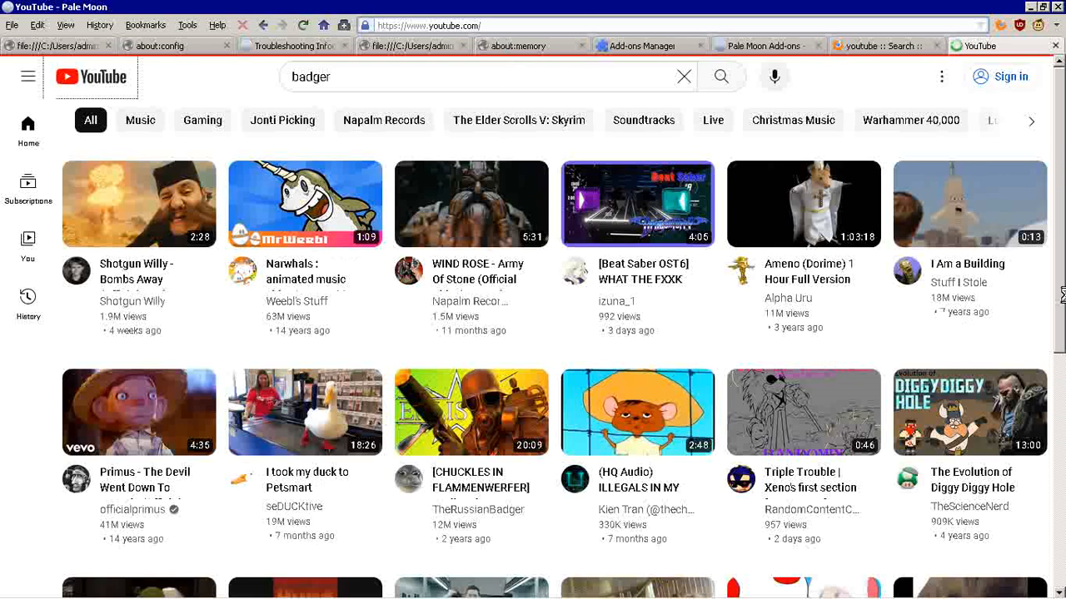
pyautogui.scroll(-3, 1062, 295)
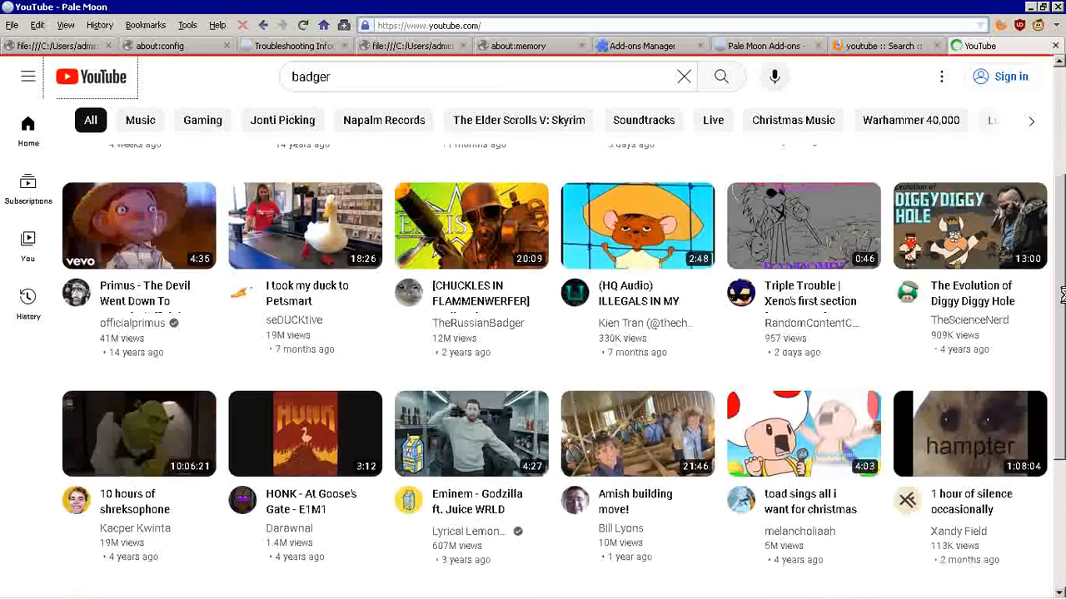
pyautogui.scroll(-3, 1061, 296)
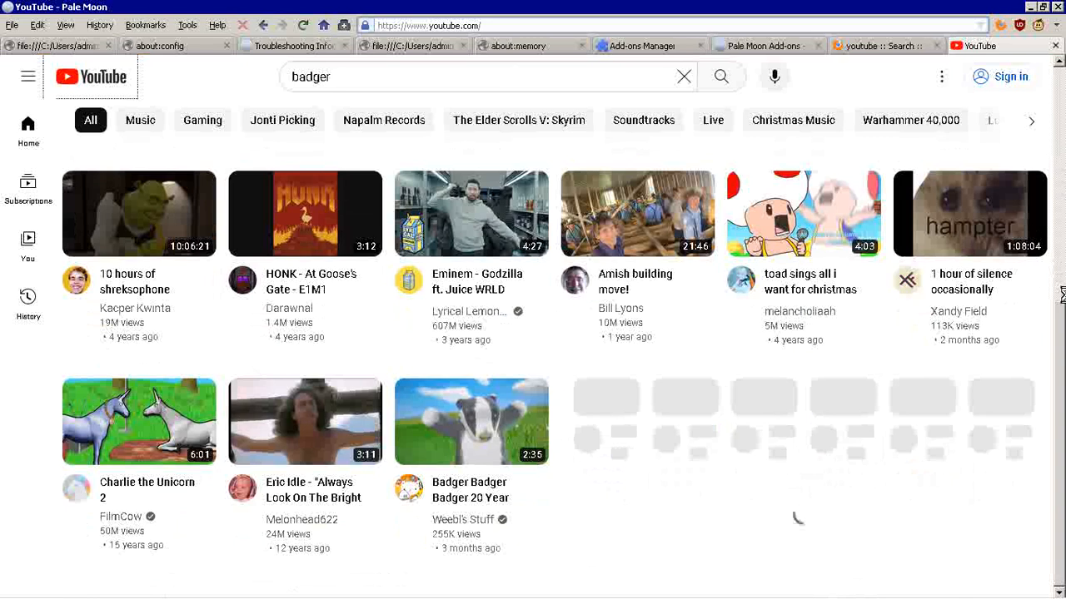
pyautogui.scroll(1, 1062, 296)
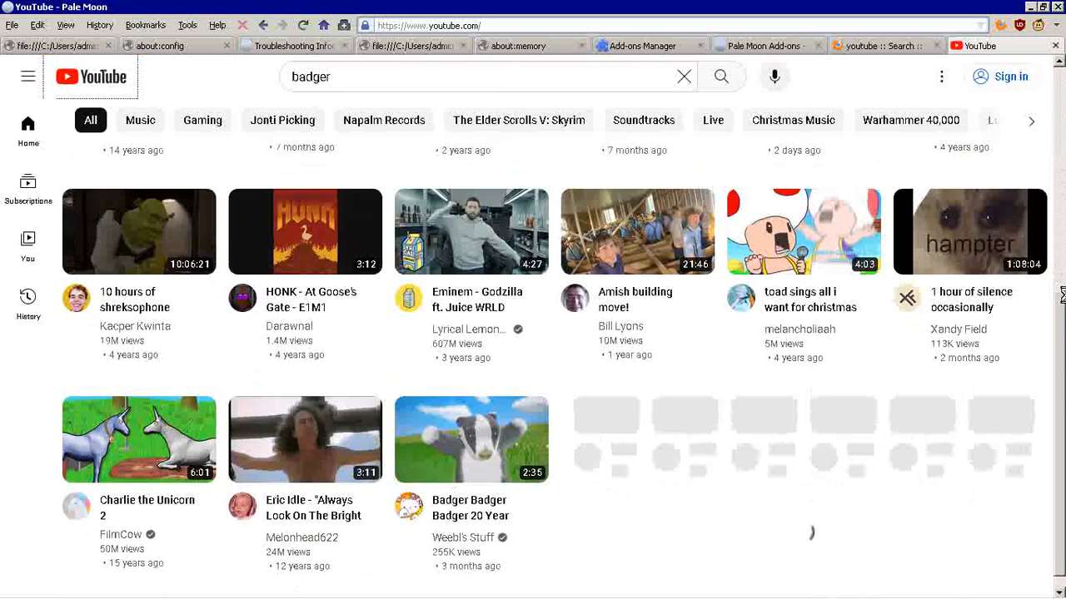
pyautogui.scroll(2, 1062, 296)
pyautogui.scroll(-3, 1062, 295)
pyautogui.scroll(6, 1062, 296)
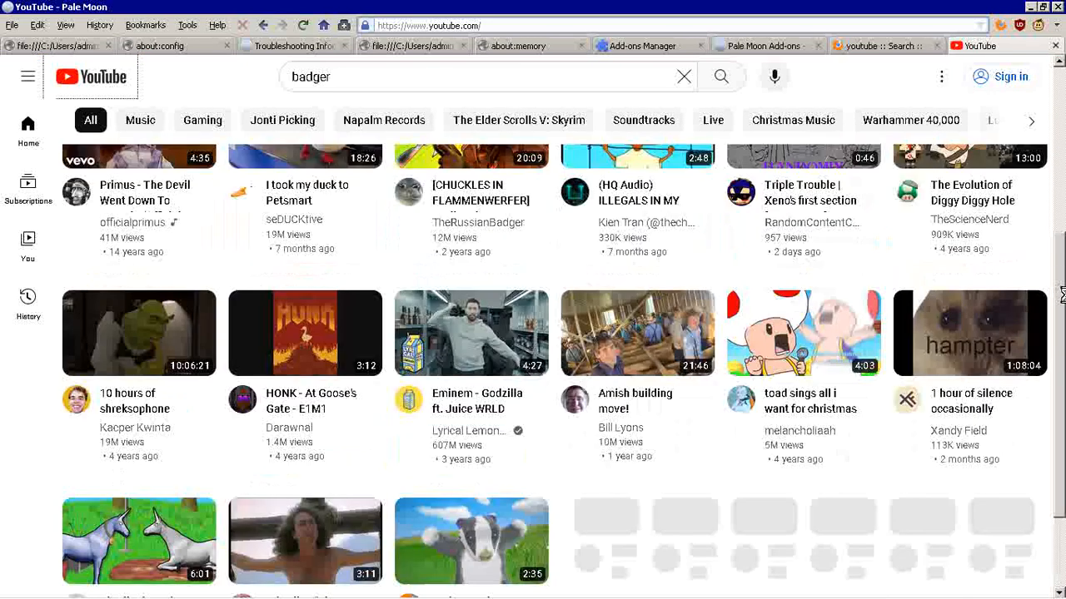
pyautogui.scroll(6, 1062, 296)
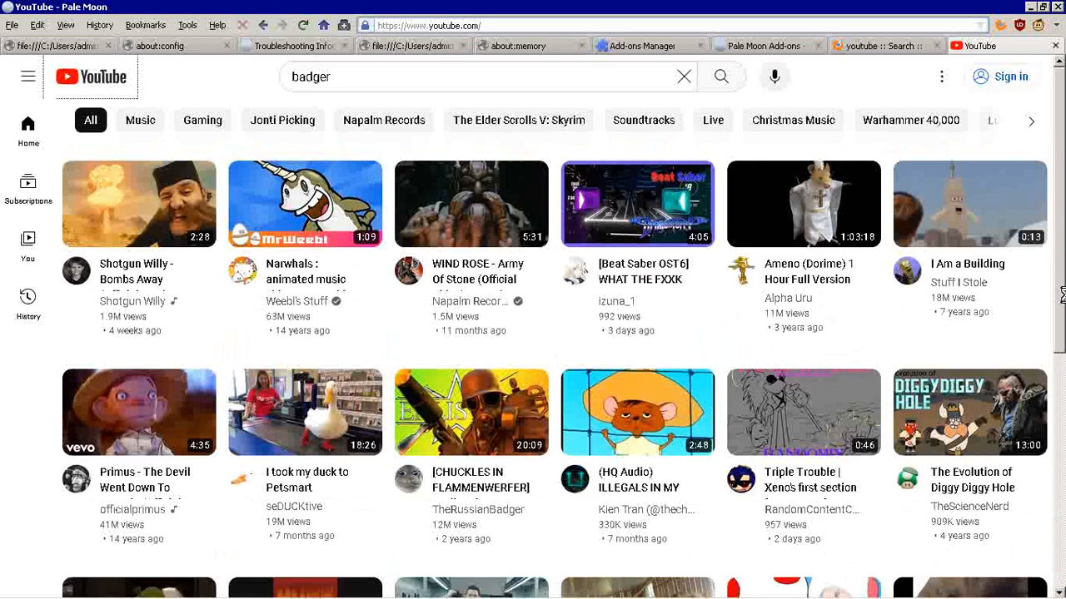
pyautogui.scroll(-8, 1062, 296)
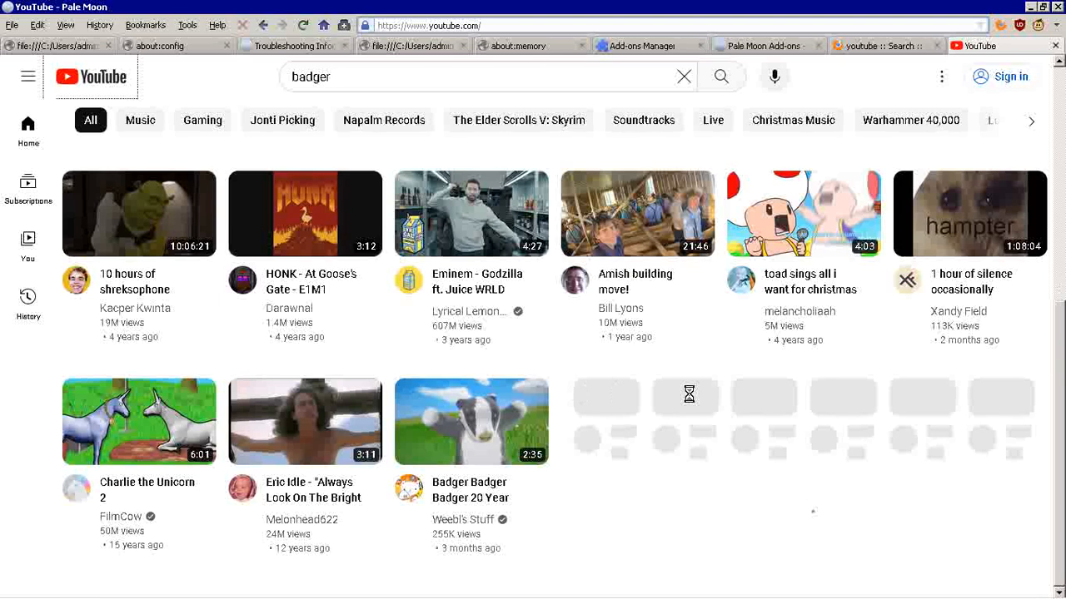
pyautogui.scroll(-3, 688, 395)
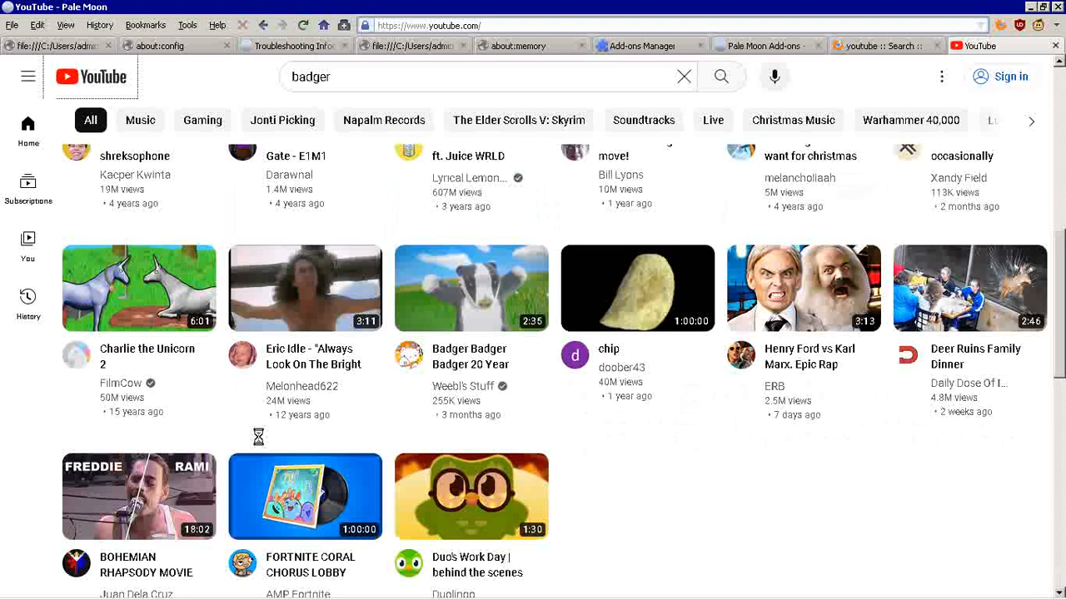
pyautogui.scroll(-2, 7, 474)
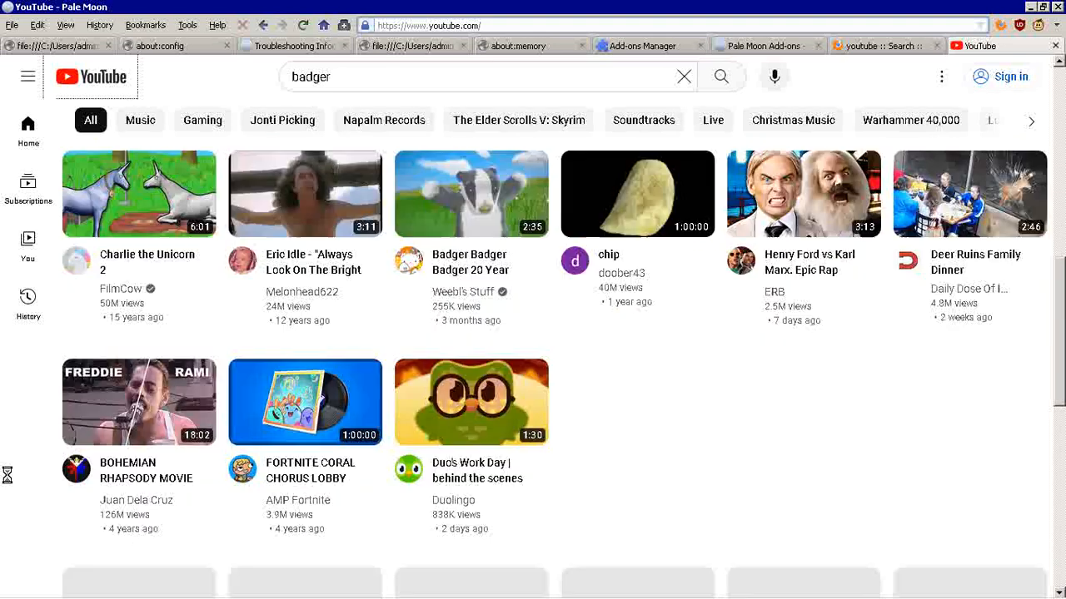
pyautogui.scroll(-2, 7, 475)
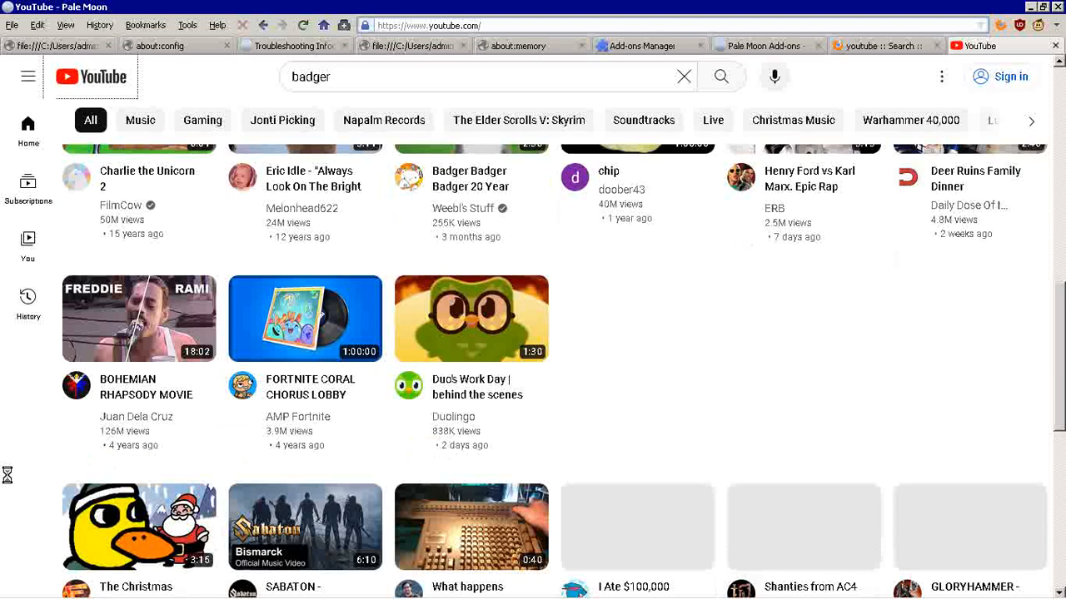
pyautogui.scroll(-3, 8, 475)
pyautogui.scroll(2, 1063, 387)
pyautogui.scroll(5, 1062, 387)
pyautogui.scroll(5, 1062, 387)
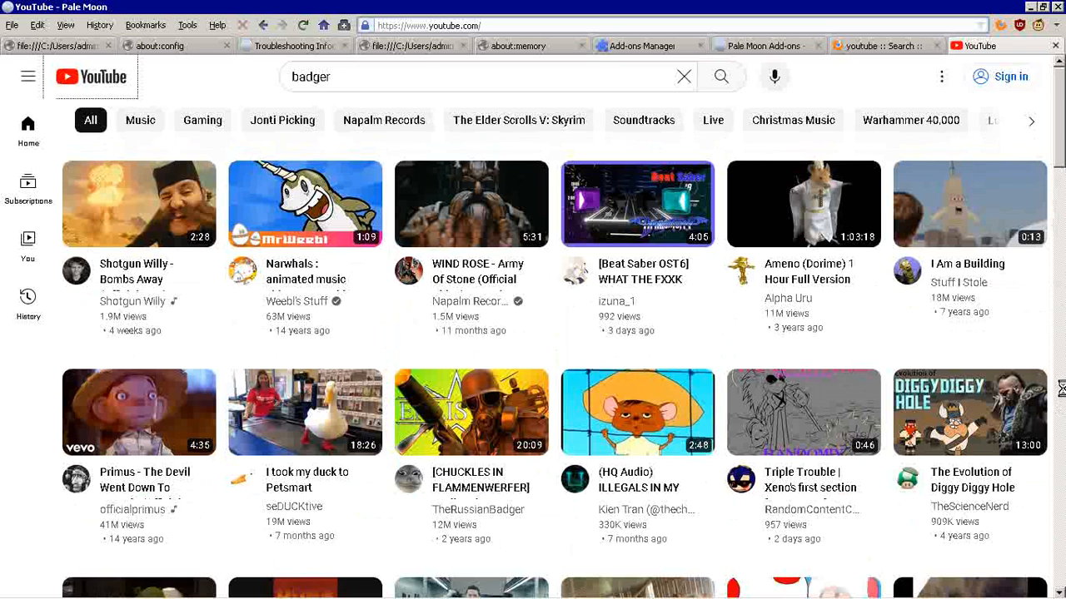
# Step: Open the "Narwhals : animated music video : MrWeebl" video, then mute and pause its playback
pyautogui.click(284, 202)
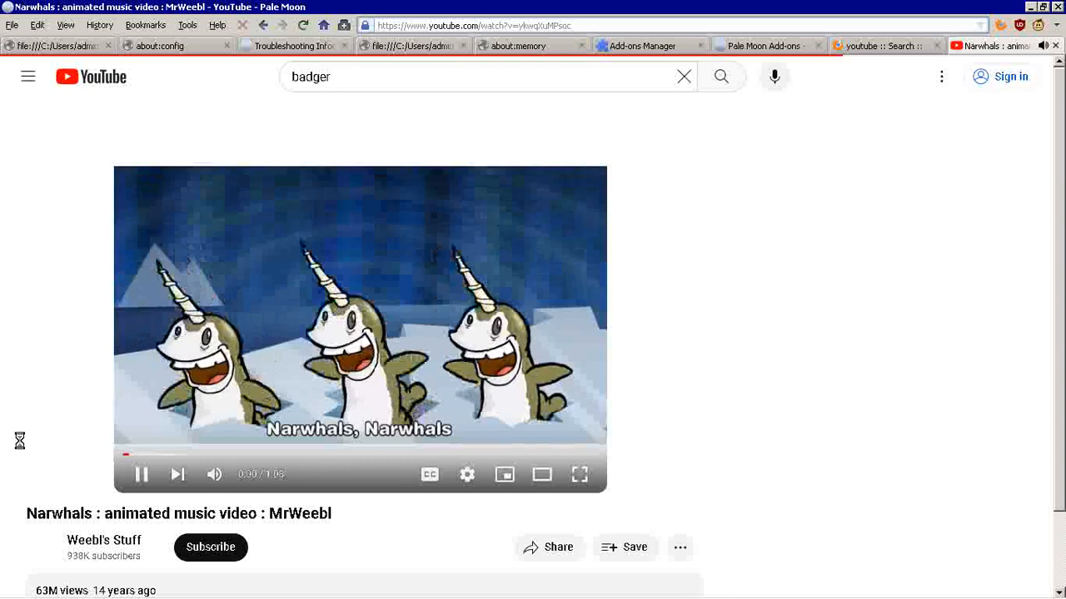
pyautogui.click(214, 477)
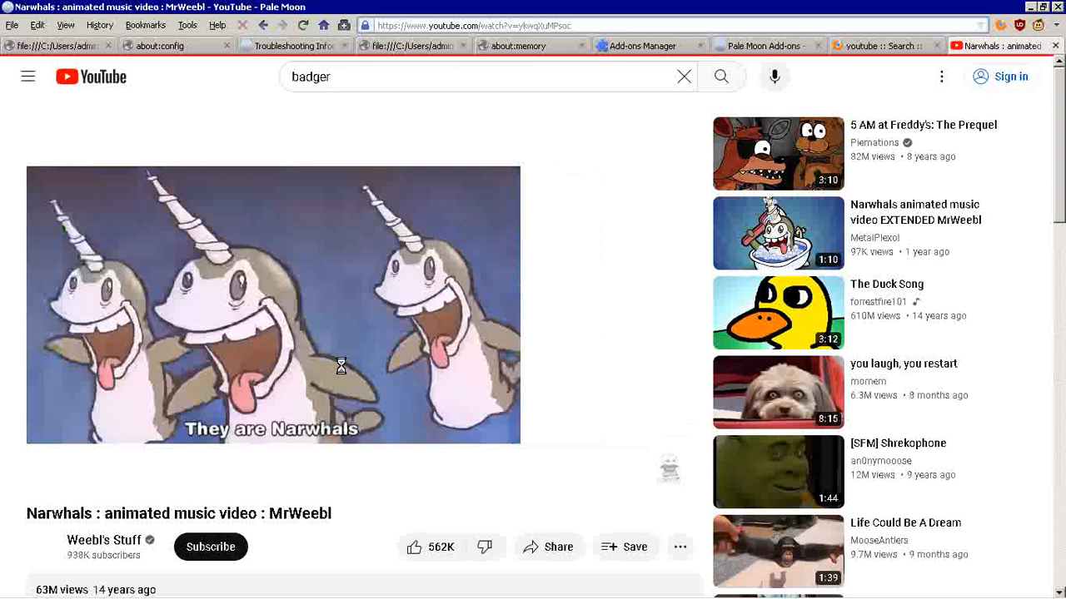
pyautogui.moveTo(383, 475)
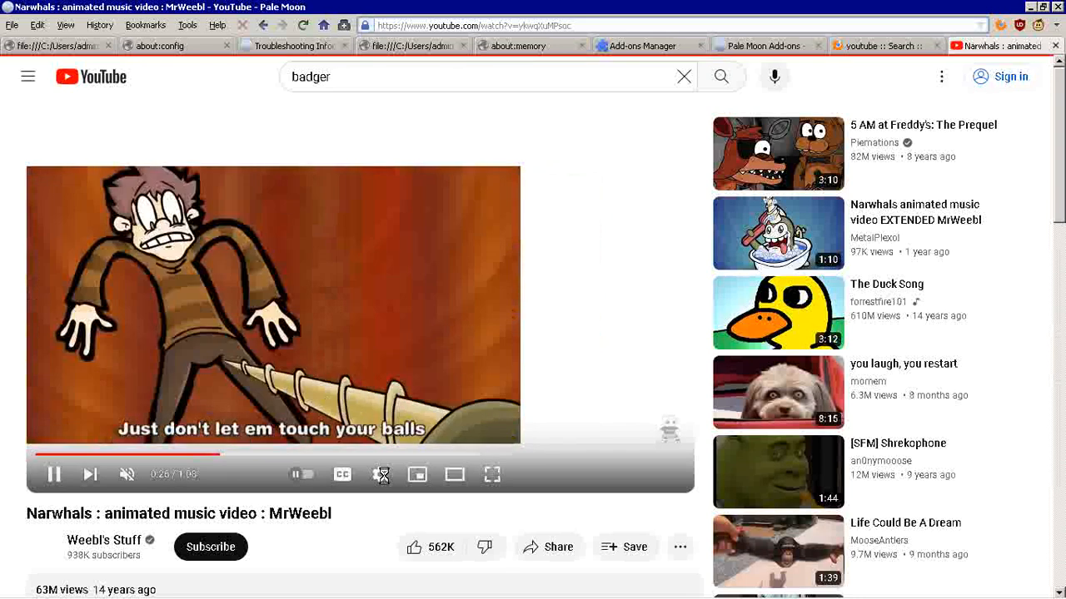
pyautogui.click(58, 479)
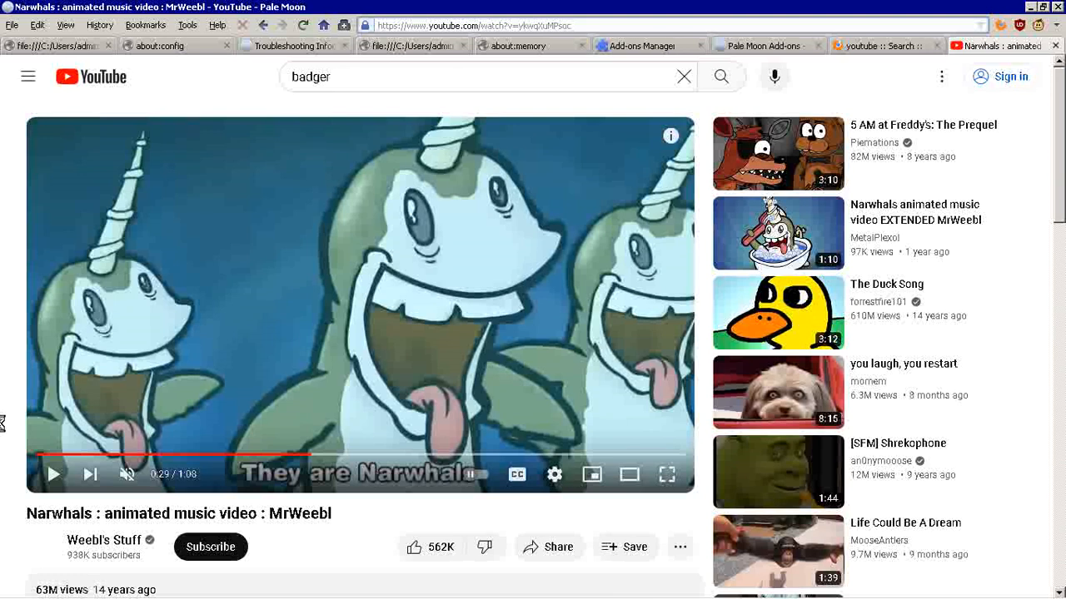
# Step: Check the video's annotation and quality settings, and review the user scripts enabled in Greasemonkey
pyautogui.click(555, 475)
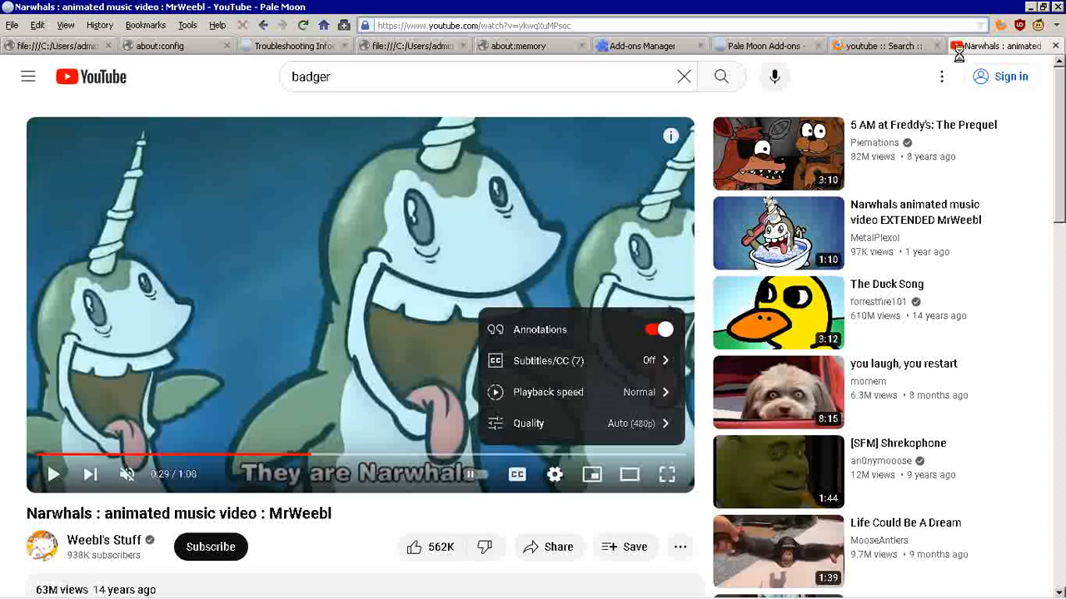
pyautogui.rightClick(1041, 27)
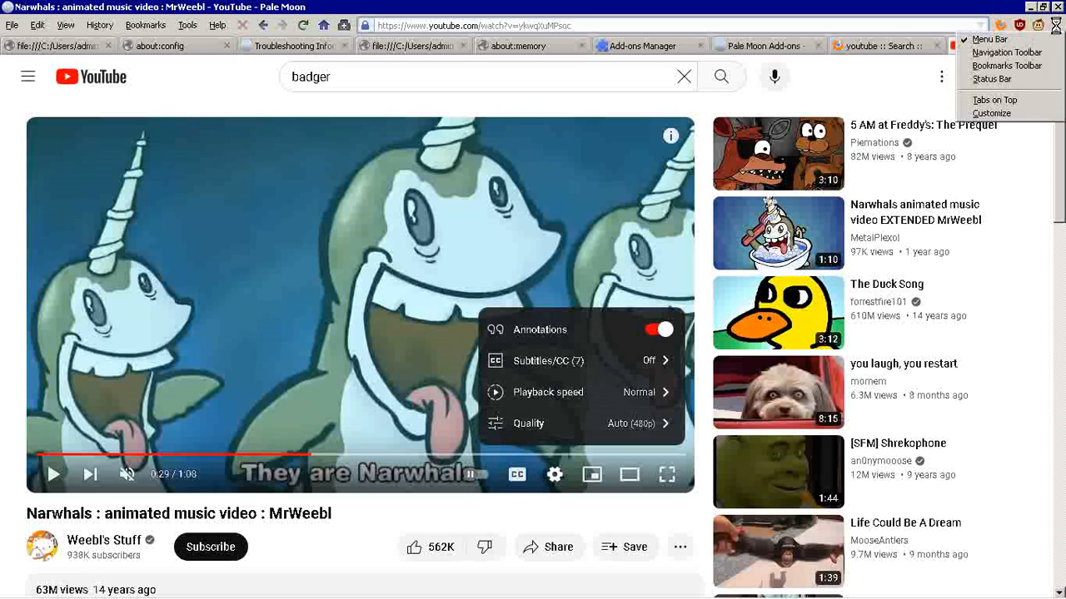
pyautogui.click(1040, 25)
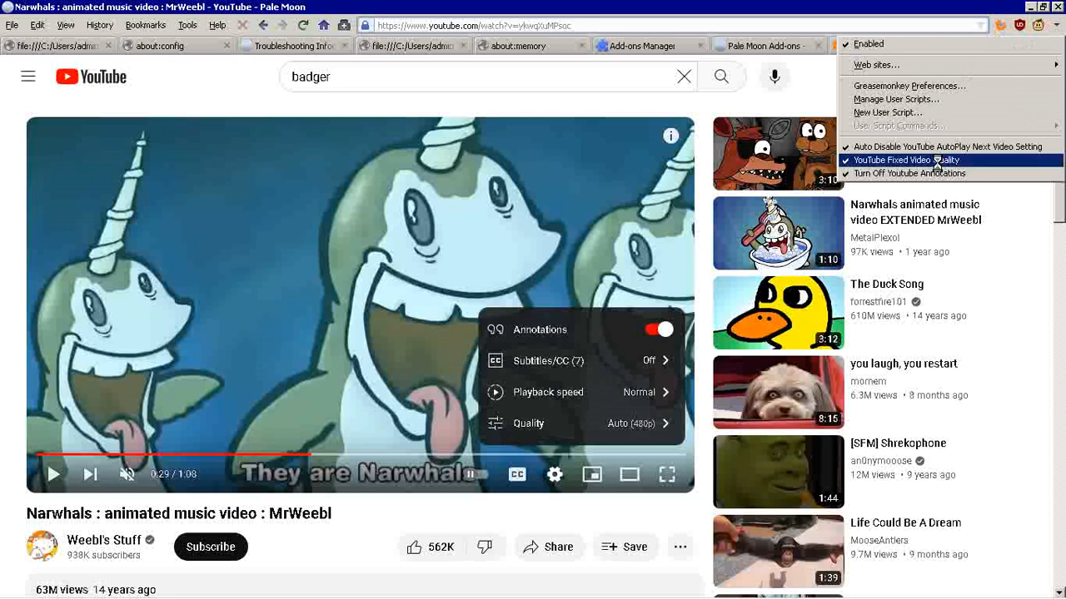
pyautogui.click(841, 4)
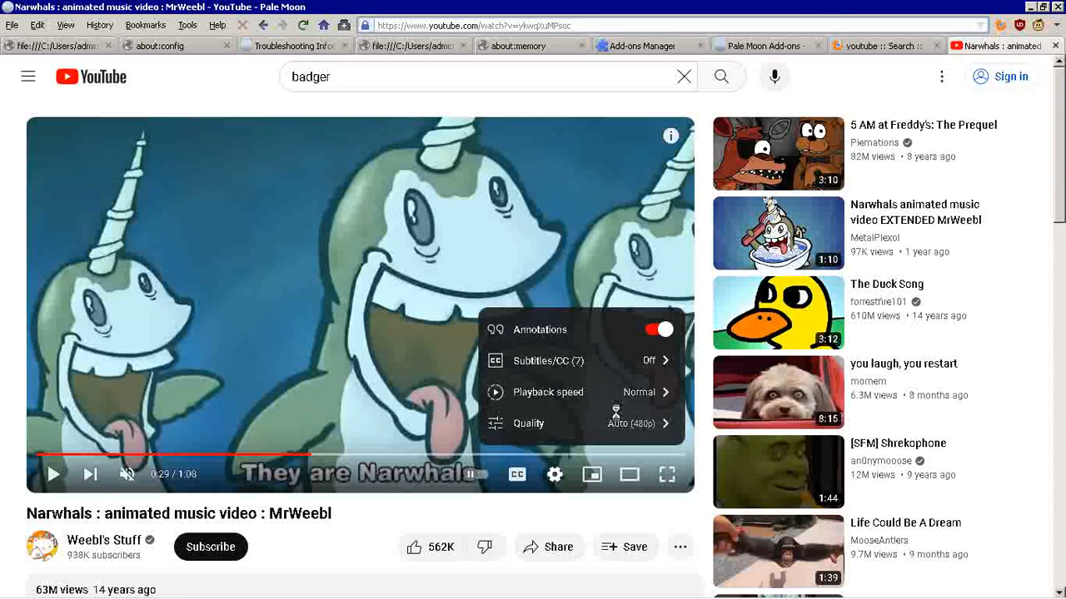
pyautogui.click(2, 477)
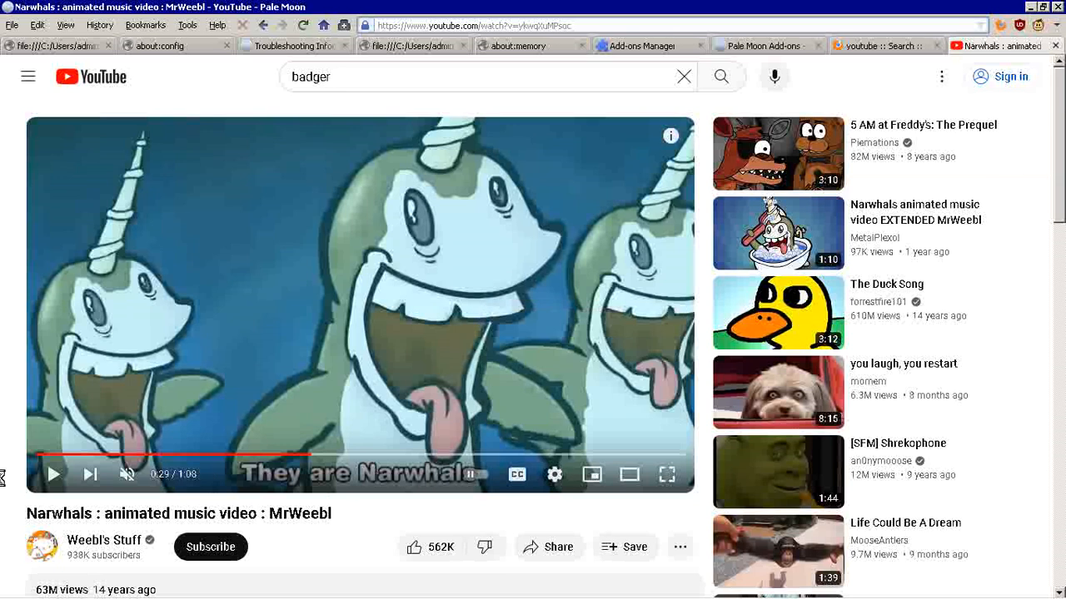
# Step: Unmute the Narwhals video and set its playback quality to 480p
pyautogui.click(127, 475)
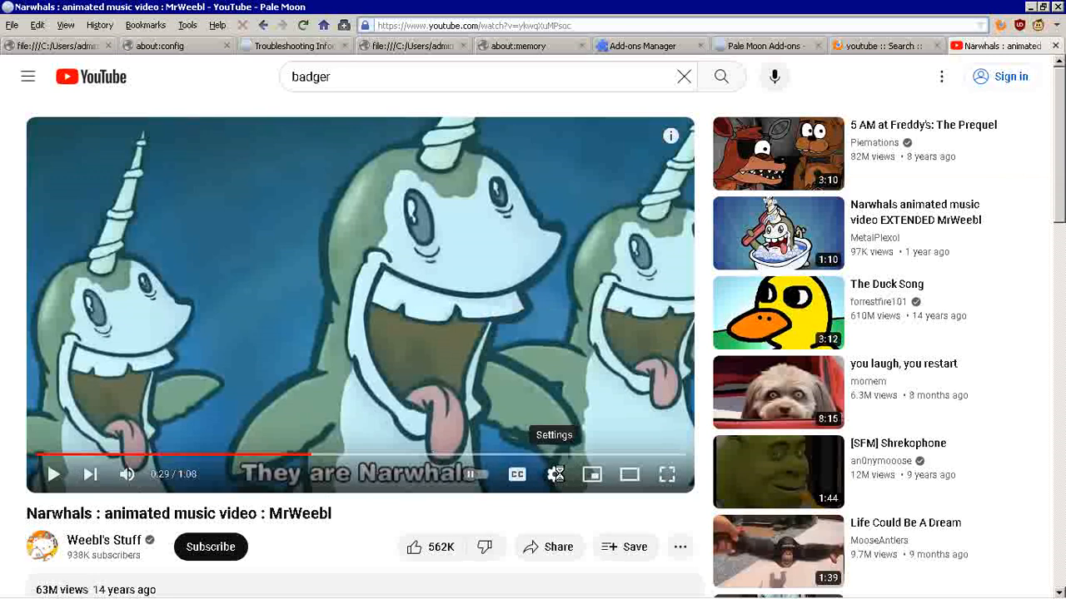
pyautogui.click(555, 475)
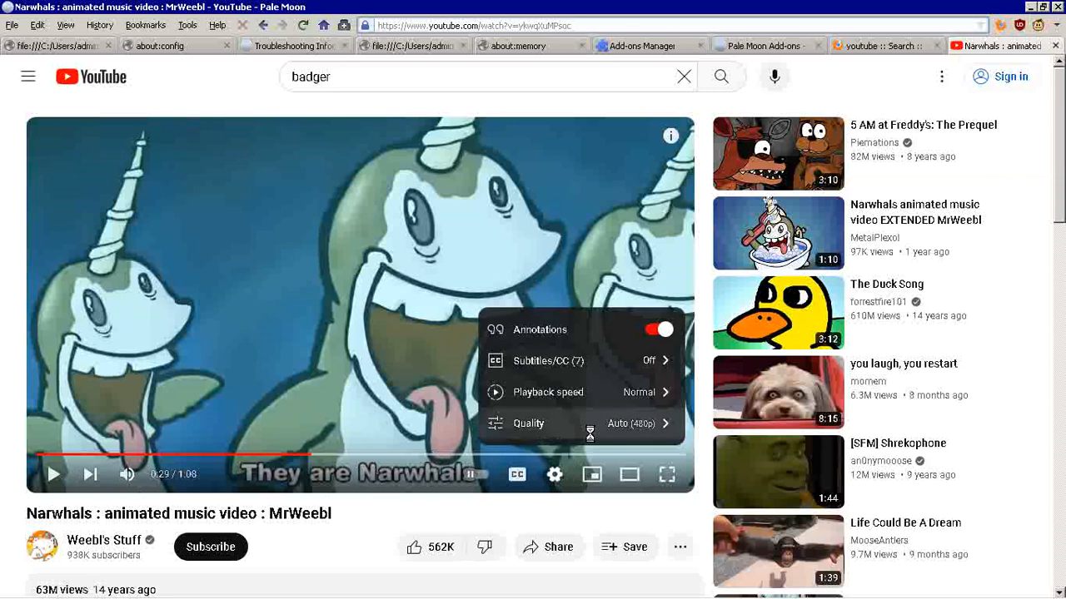
pyautogui.click(589, 428)
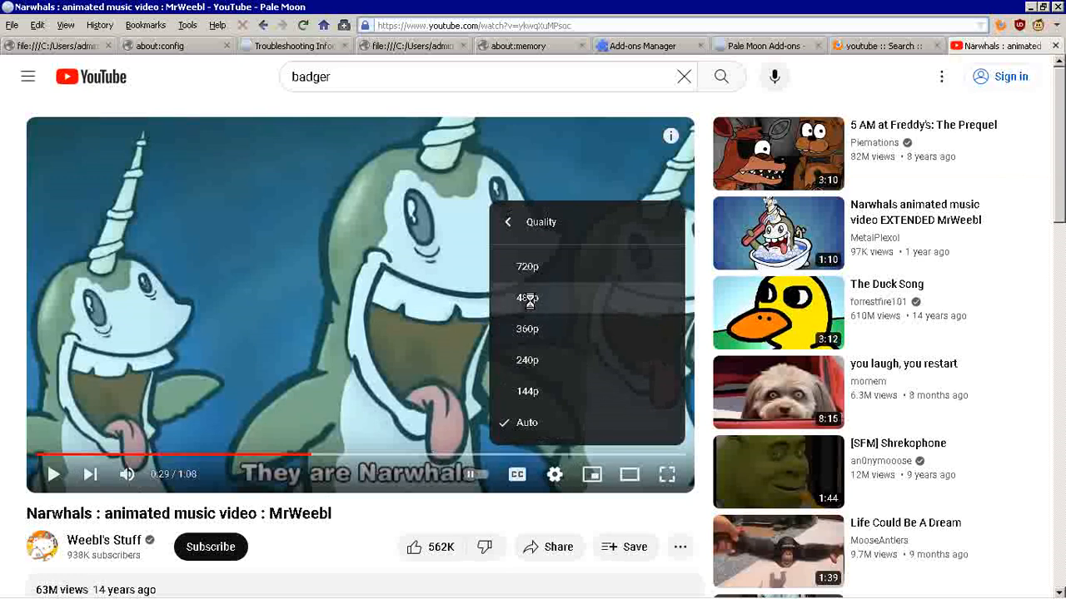
pyautogui.click(530, 300)
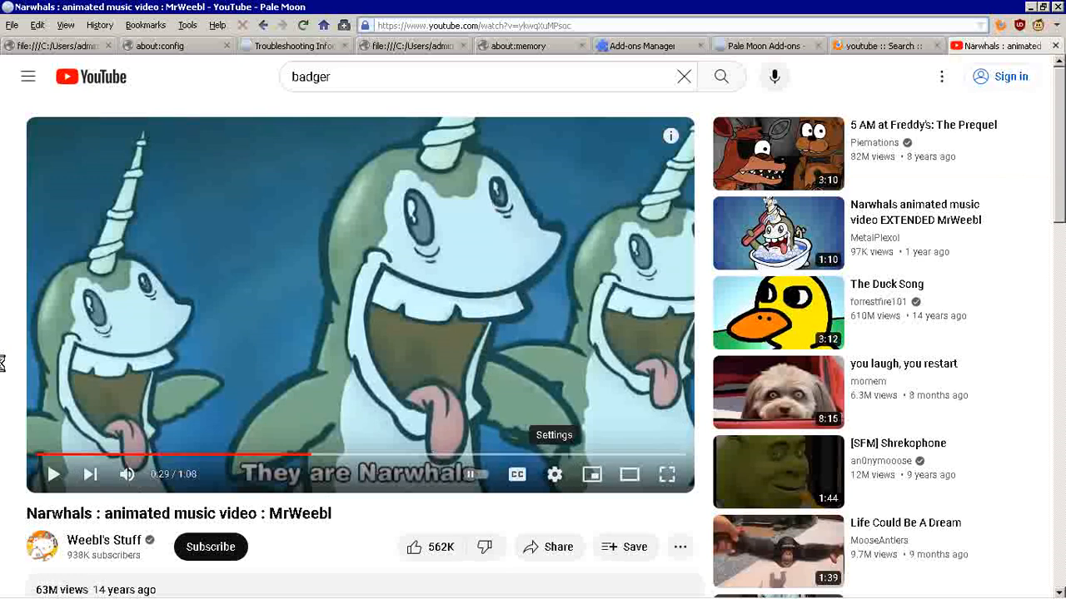
# Step: Glance over the video page and return to the notes in "pale moon 5 fix.txt"
pyautogui.scroll(-3, 2, 363)
pyautogui.scroll(3, 1, 363)
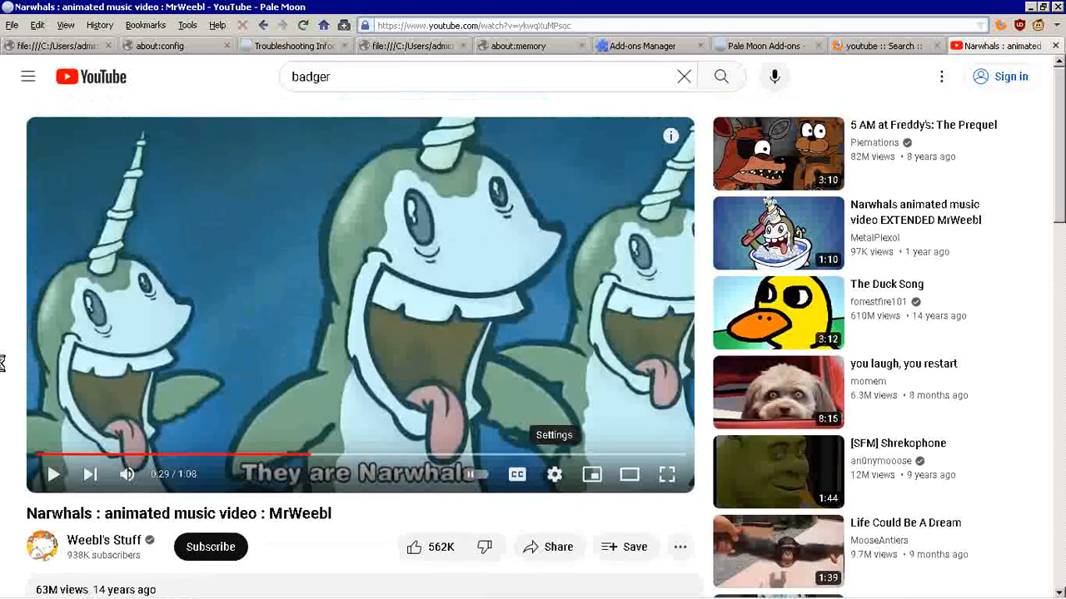
pyautogui.click(68, 46)
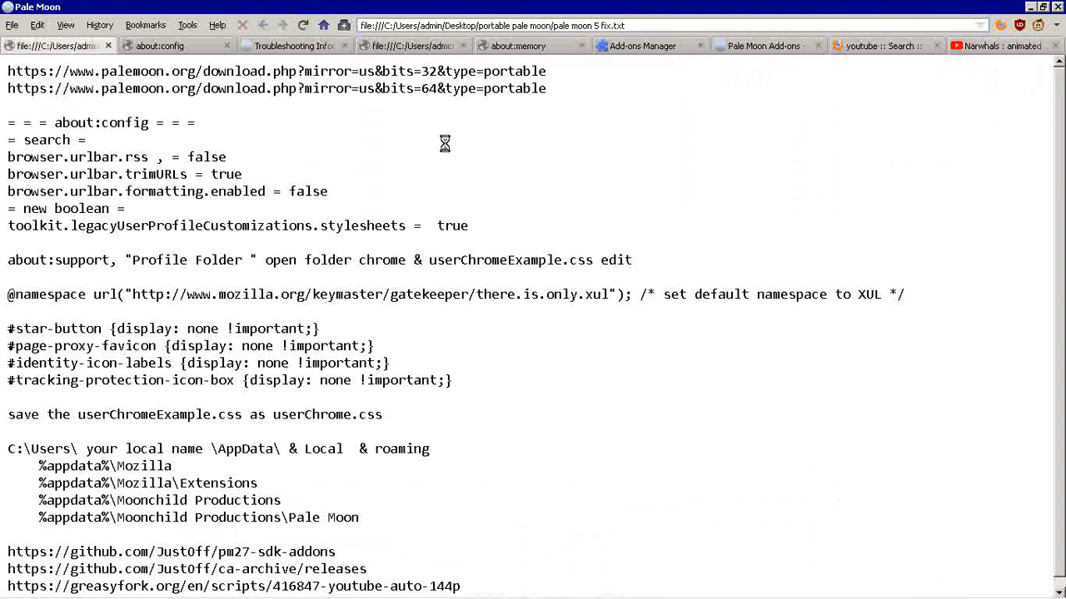